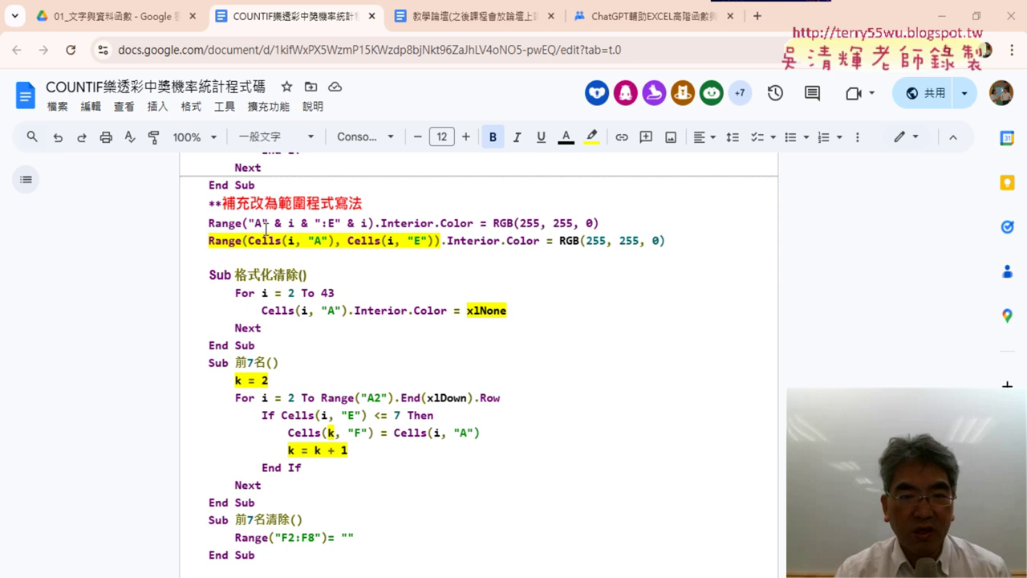
Step: Highlight the row-number part, the Cells(i, "A") form and the comma in the Range/Cells lines of the code notes
mouse_move(269, 224)
left_mouse_down()
mouse_move(356, 223)
mouse_move(341, 224)
left_mouse_up()
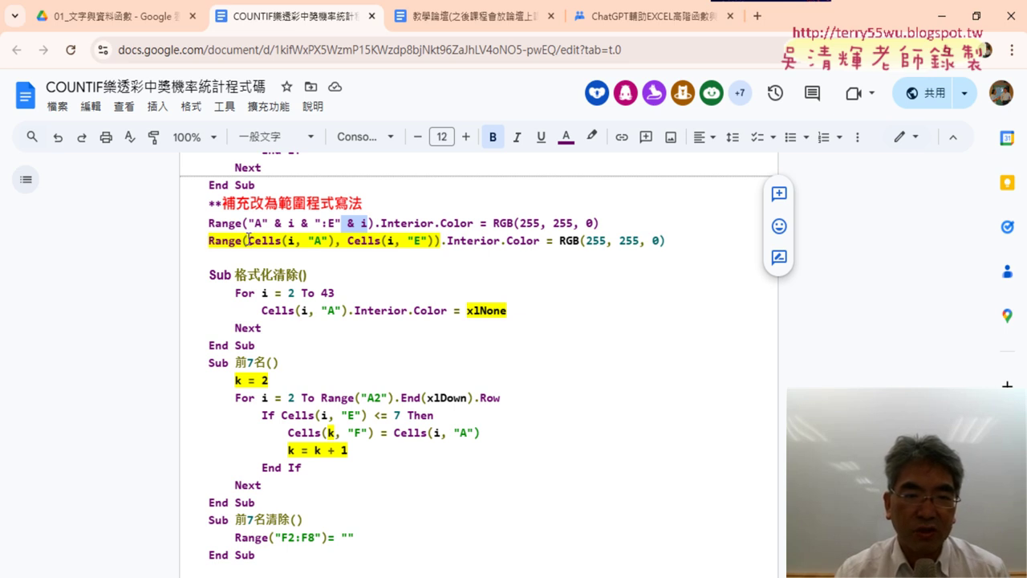
left_click_drag(248, 240, 335, 240)
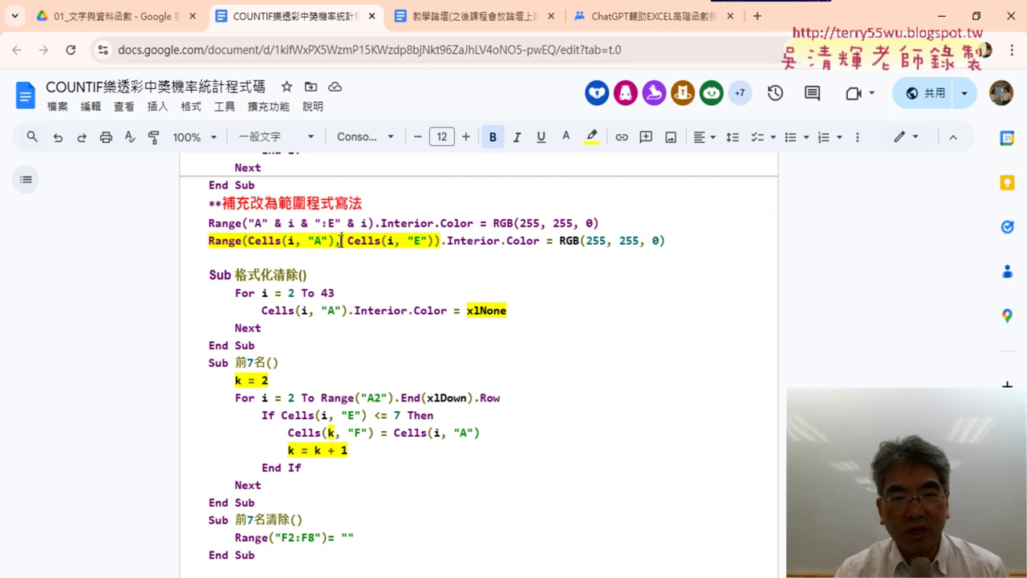
left_click_drag(341, 240, 334, 240)
left_click_drag(248, 241, 429, 239)
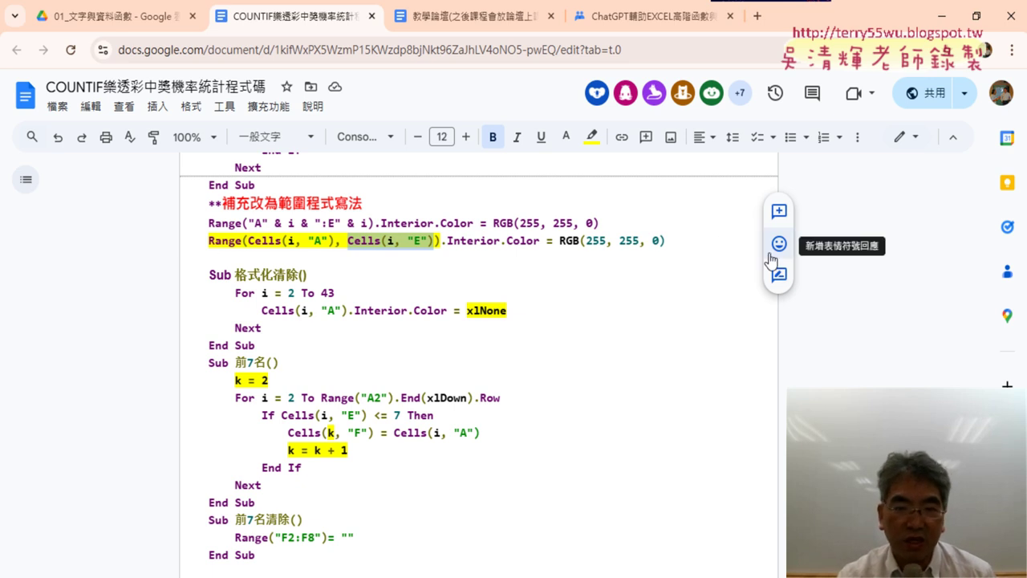
Step: Back in the VBA editor, add a blank line below the yellow-fill Range line in 格式化
left_click(942, 16)
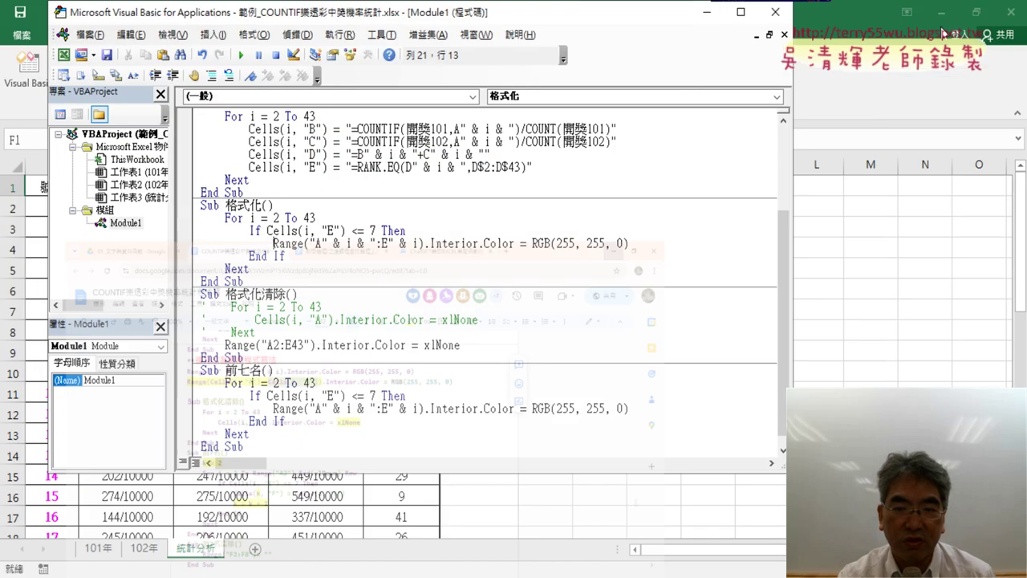
left_click(667, 241)
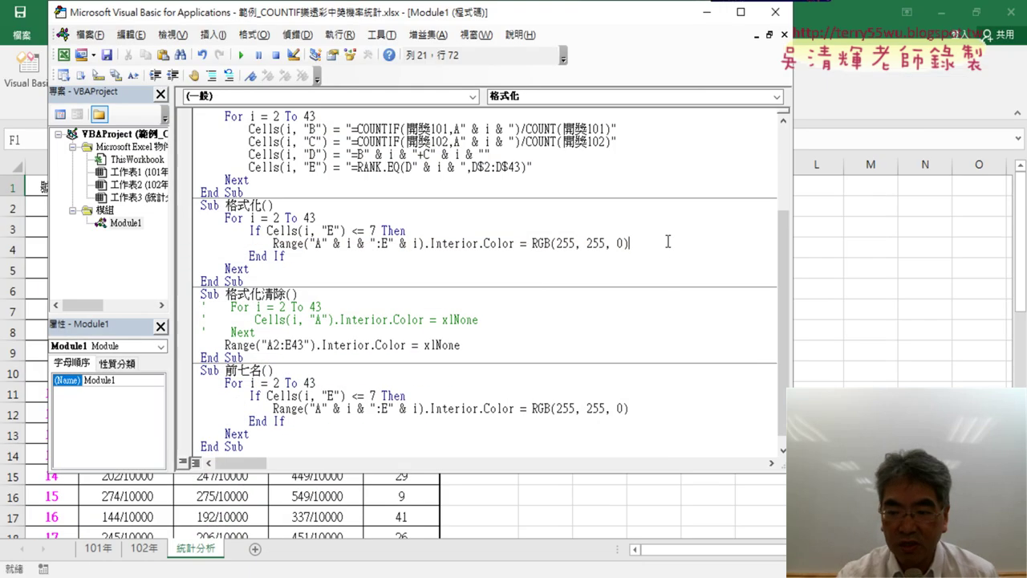
key("Return")
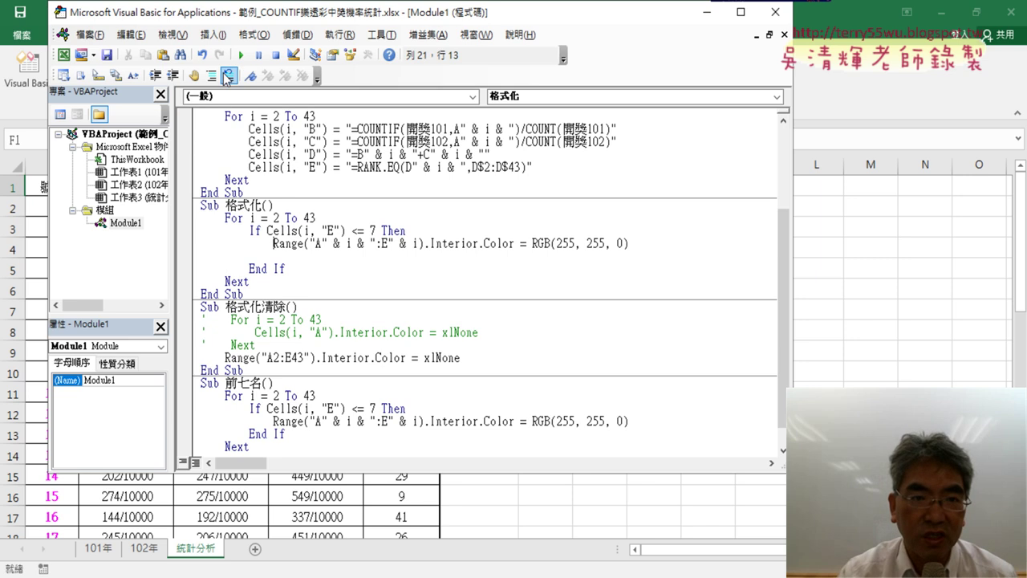
Step: Toggle the Edit toolbar off and on, then comment out the Range line with Comment Block
right_click(268, 55)
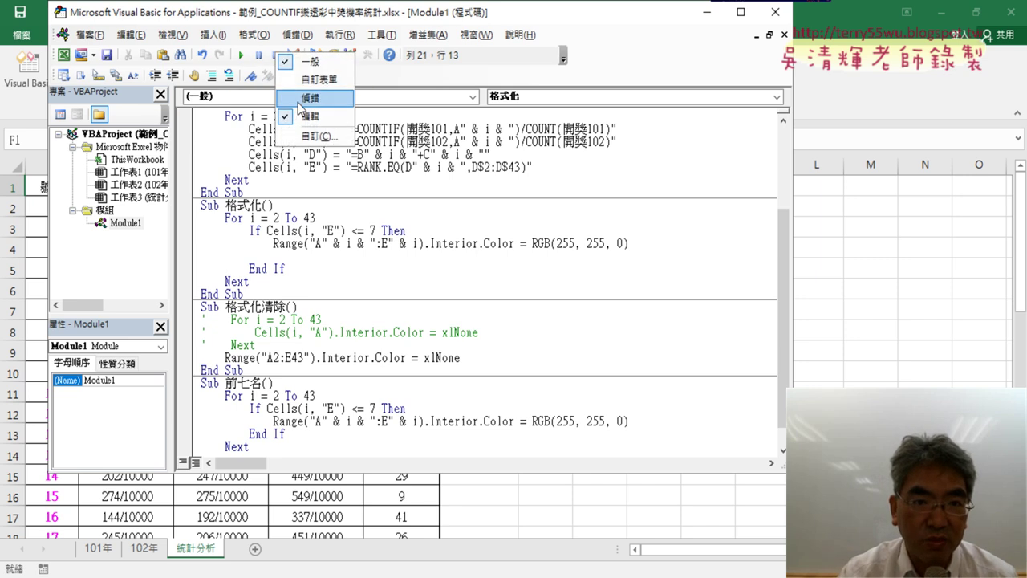
left_click(307, 119)
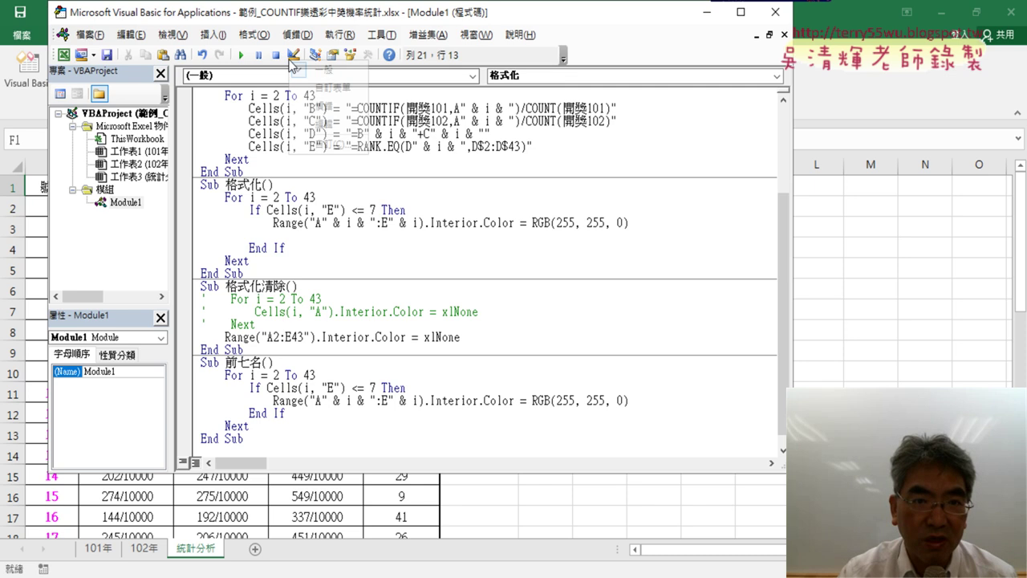
right_click(290, 58)
left_click(310, 124)
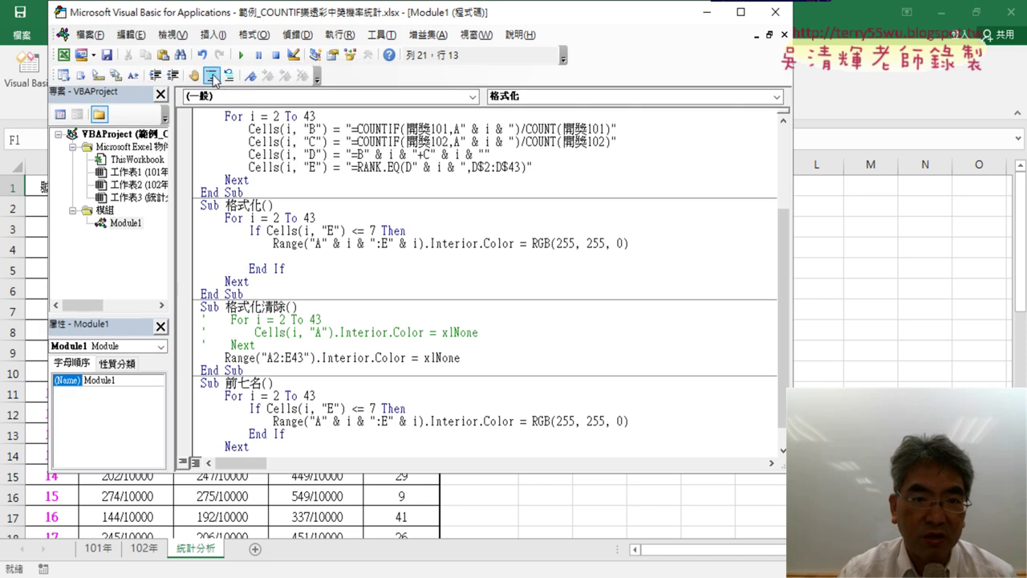
left_click(213, 78)
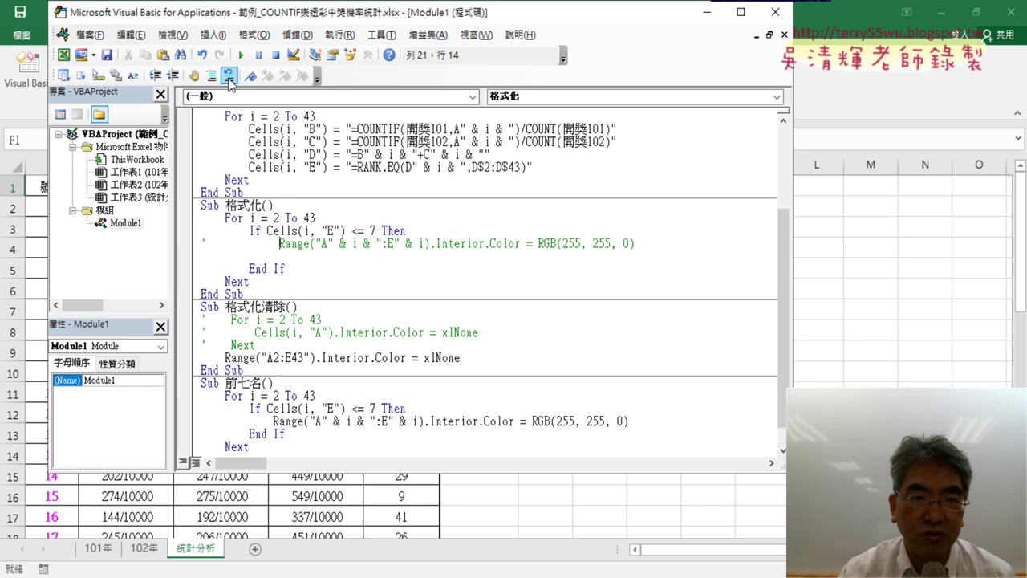
left_click(212, 77)
left_click(211, 77)
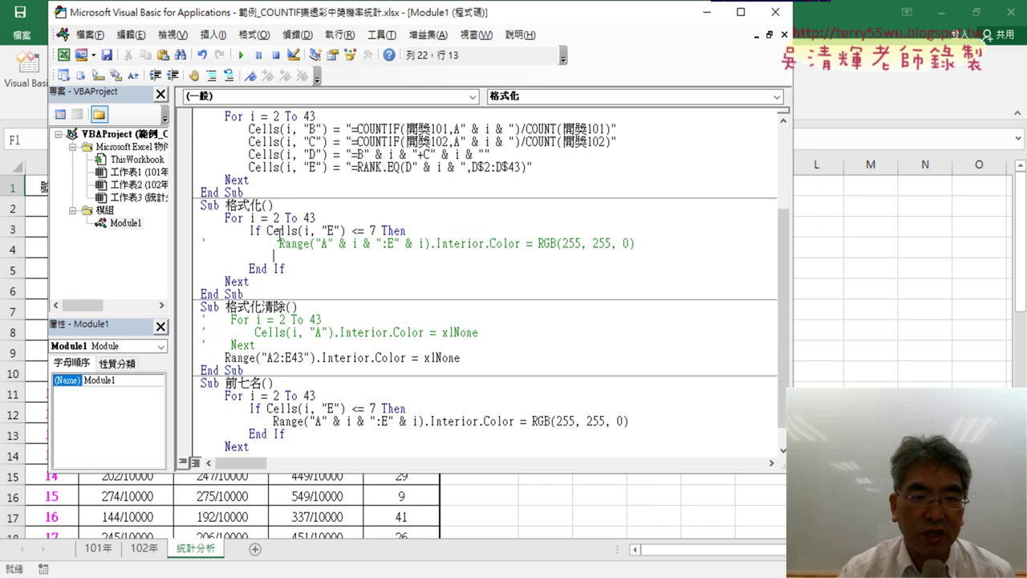
Step: Copy Cells(i, "E") from the If condition onto the new blank line
left_click_drag(267, 230, 346, 230)
key("ctrl+c")
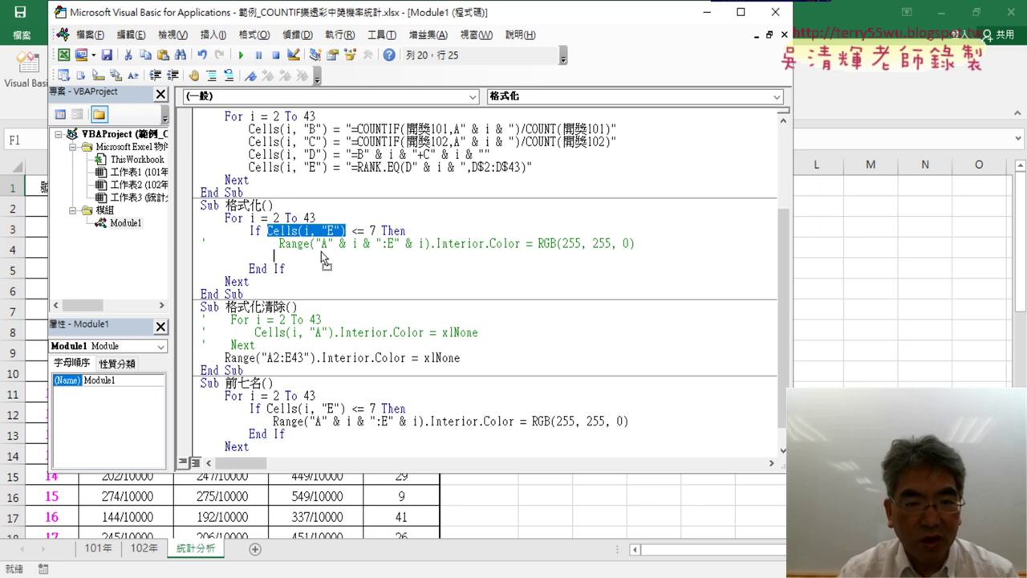
left_click(320, 256)
key("ctrl+v")
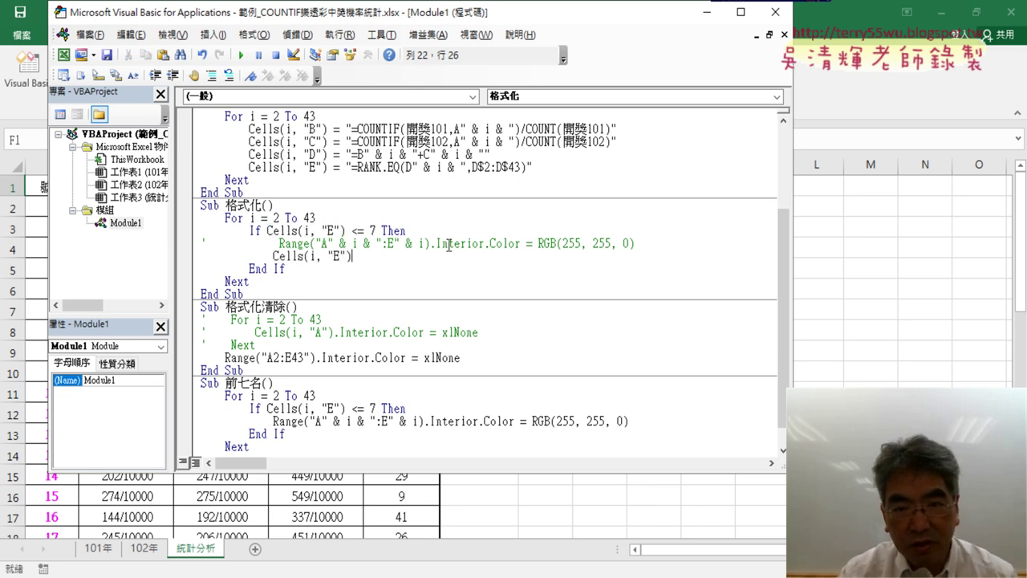
Step: Append .Interior.Color = RGB(255, 255, 0) and change the column letter to "A"
left_click(439, 243)
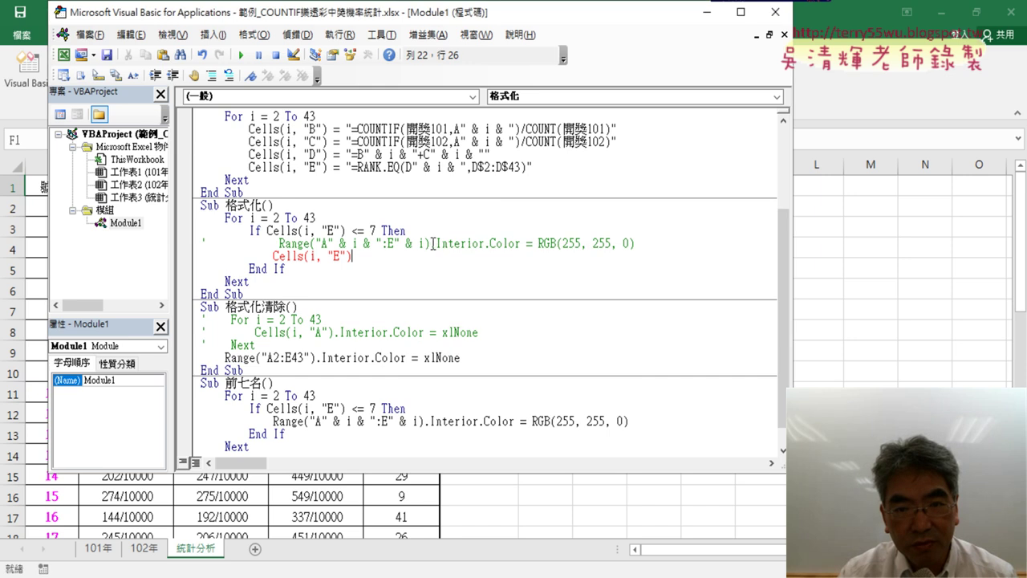
left_click_drag(430, 243, 631, 243)
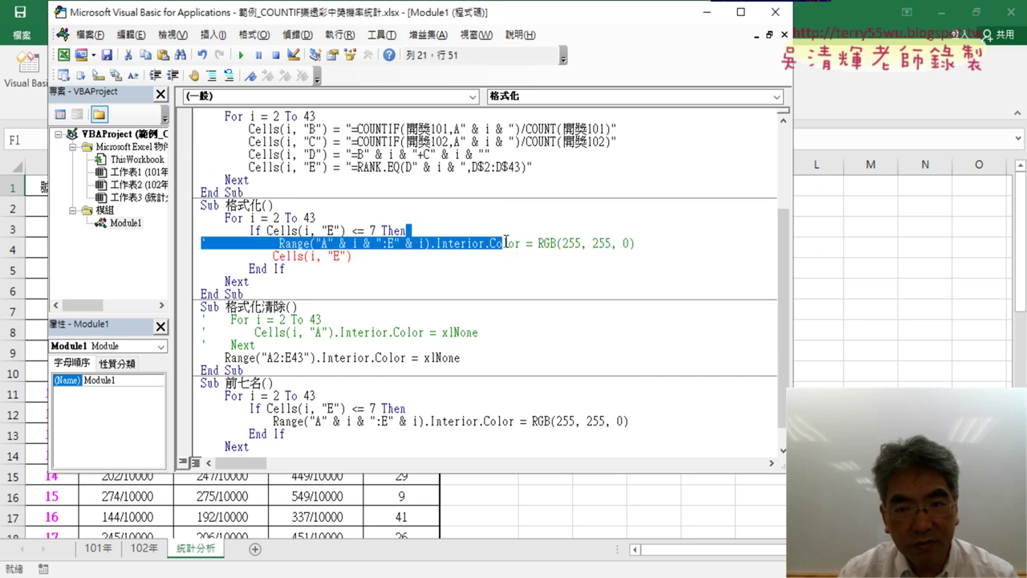
mouse_move(648, 243)
left_mouse_down()
mouse_move(437, 243)
mouse_move(422, 255)
left_mouse_up()
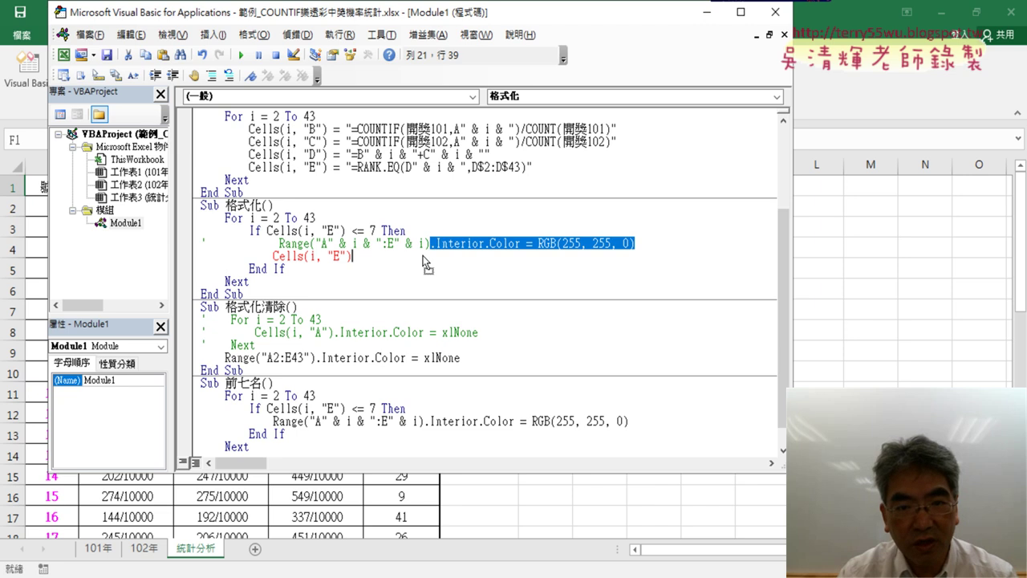
double_click(339, 256)
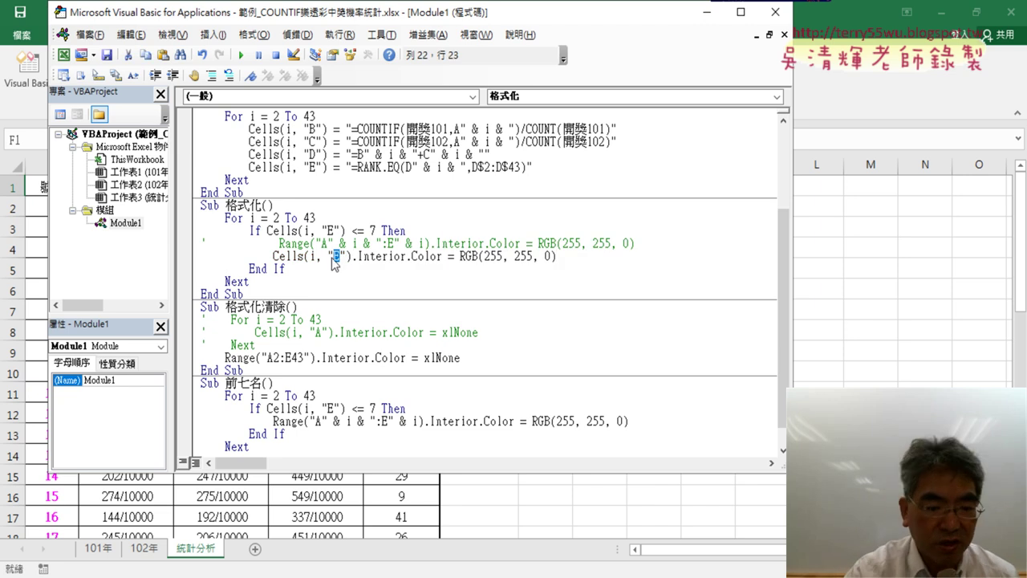
type("A")
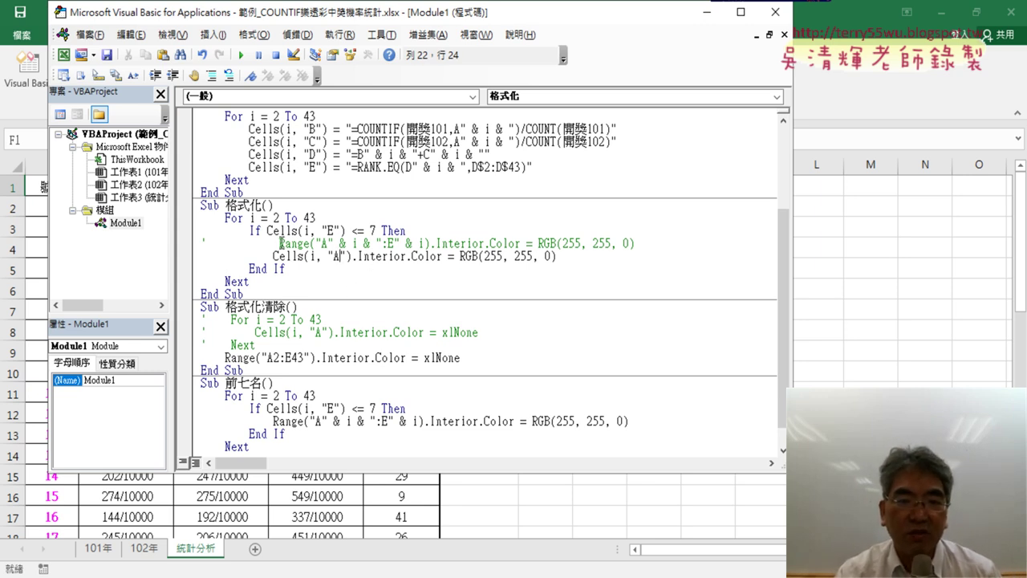
left_click_drag(316, 243, 415, 244)
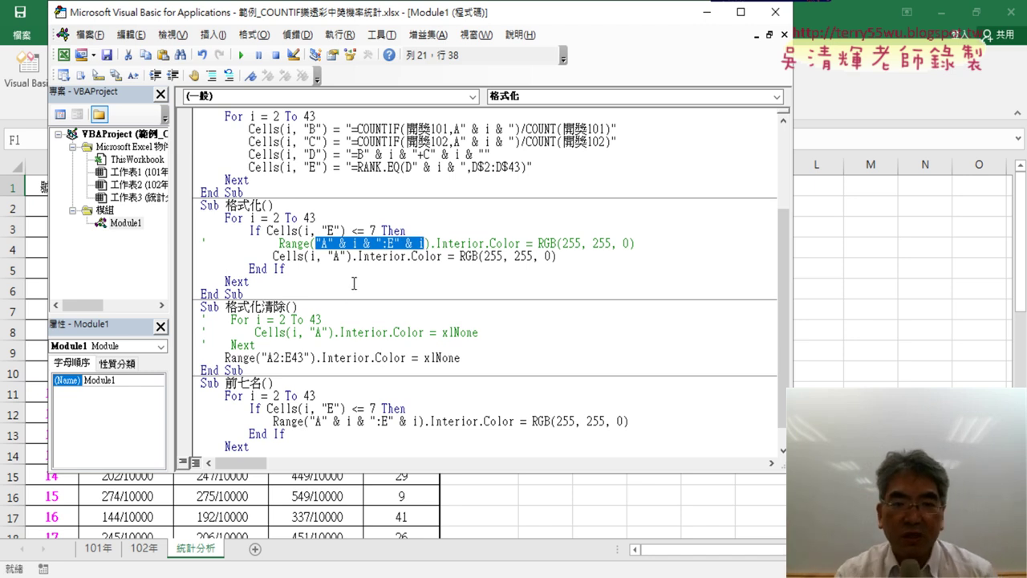
Step: Put Range( in front of Cells(i, "A") and add a comma after it
left_click(274, 255)
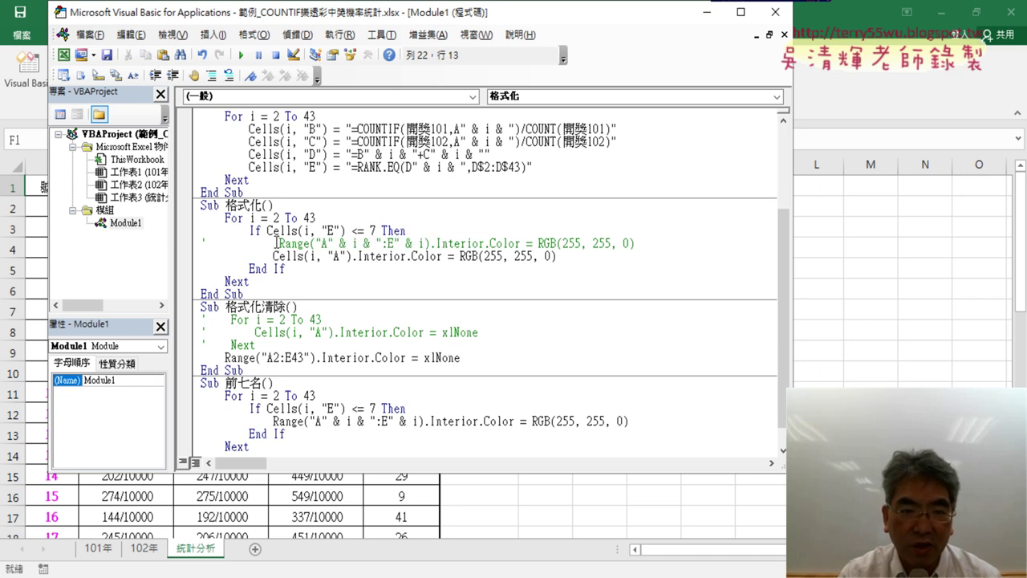
left_click_drag(277, 243, 318, 241)
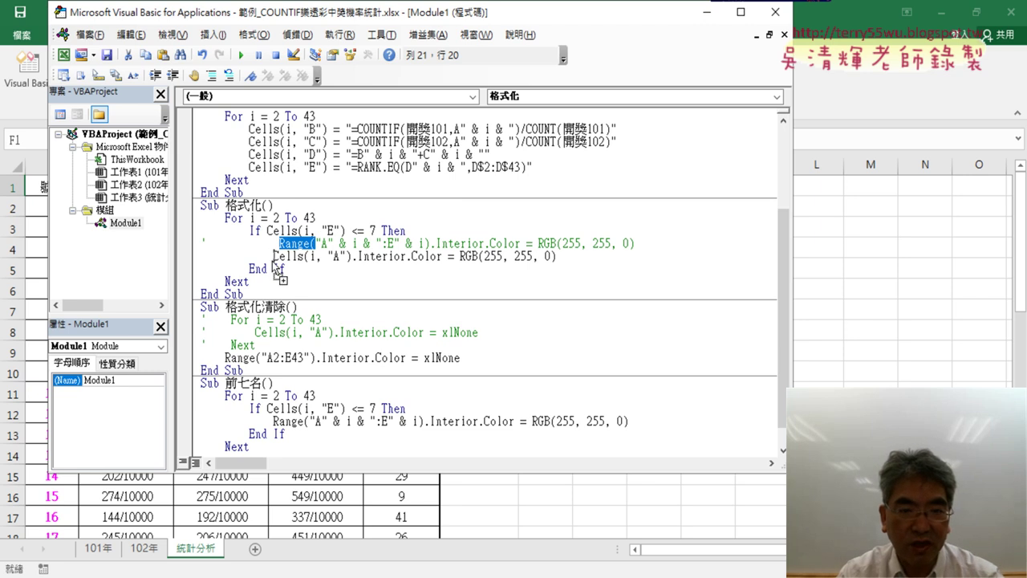
left_click_drag(275, 258, 376, 256)
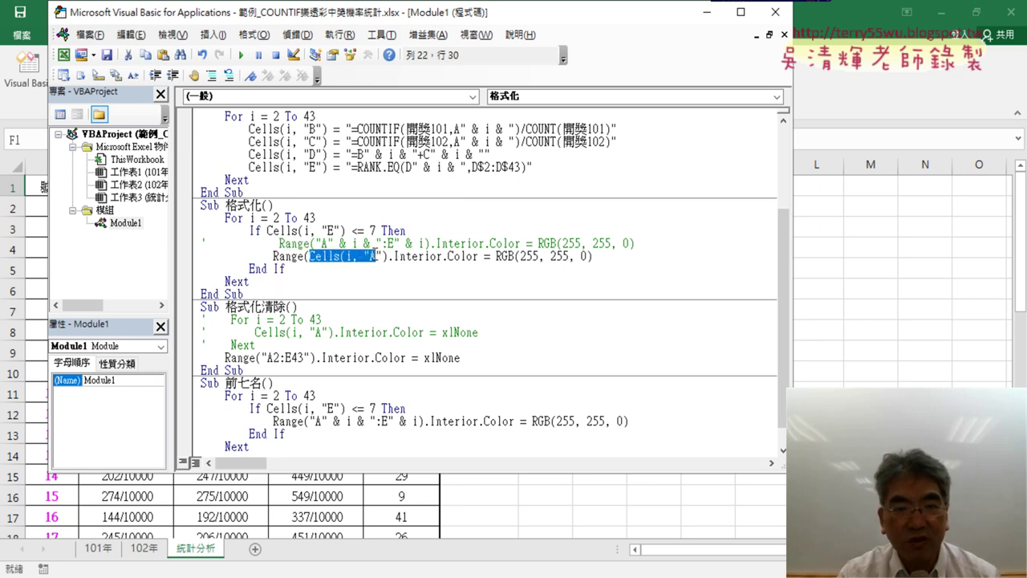
left_click(389, 256)
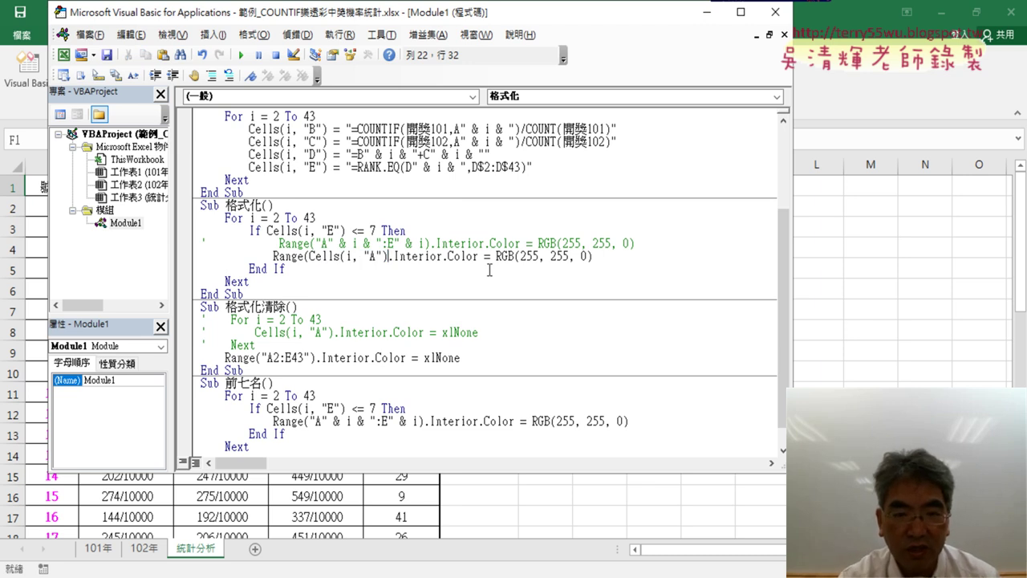
type(",")
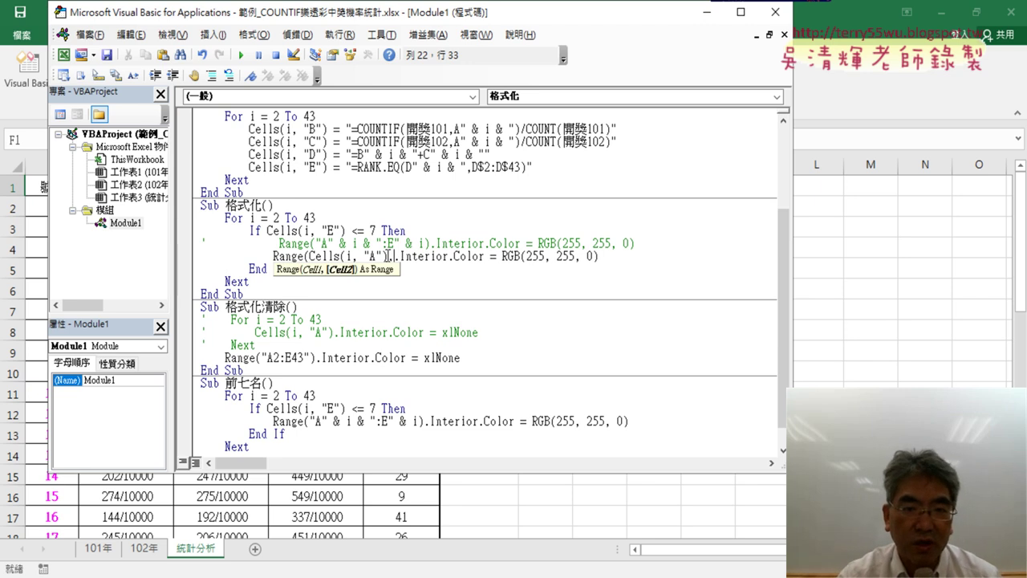
Step: Add a second reference Cells(i, "E") plus the closing parenthesis to complete the fill line
left_click_drag(389, 256, 315, 256)
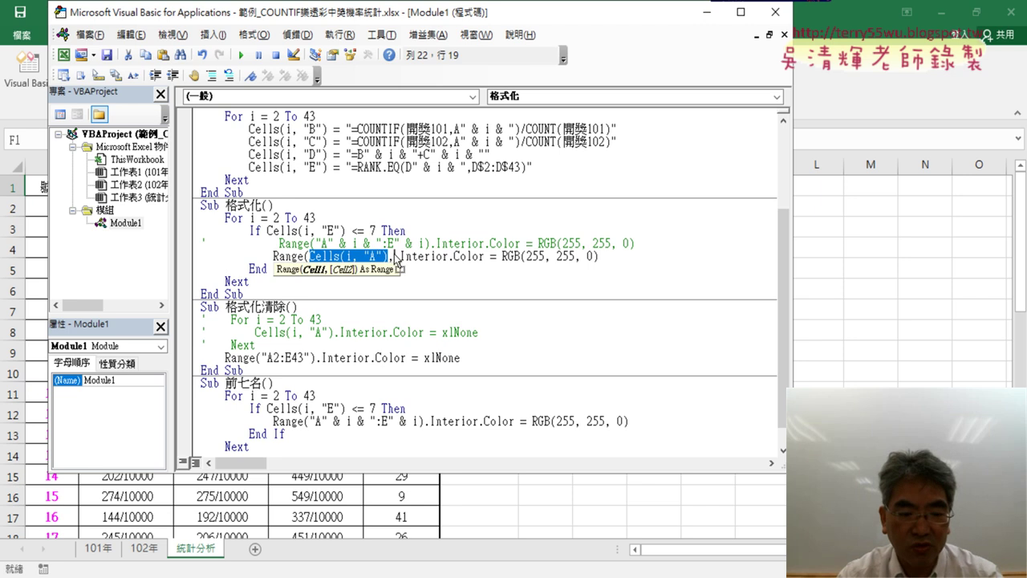
key("ctrl+c")
left_click(394, 256)
key("ctrl+v")
double_click(456, 256)
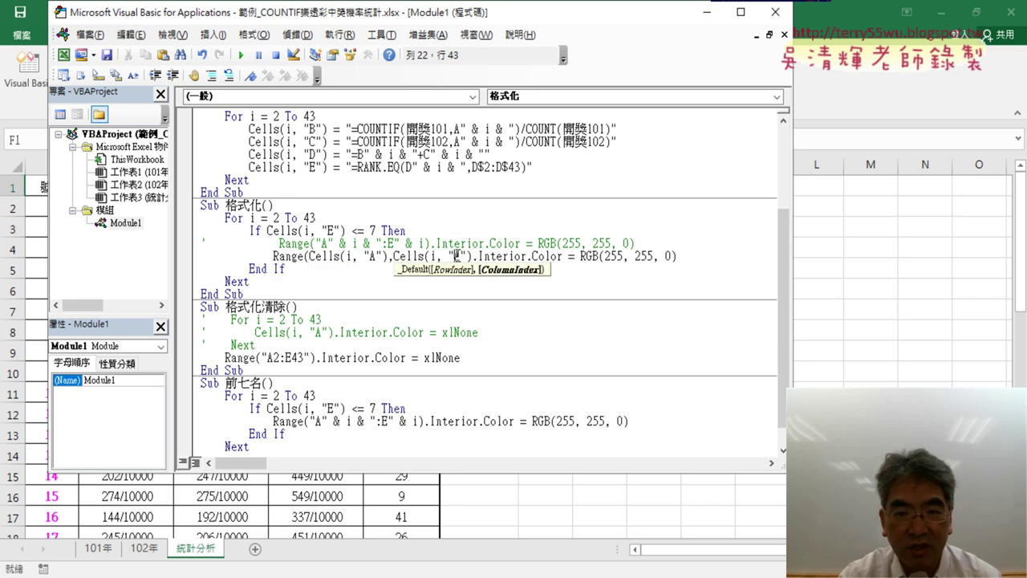
type("E")
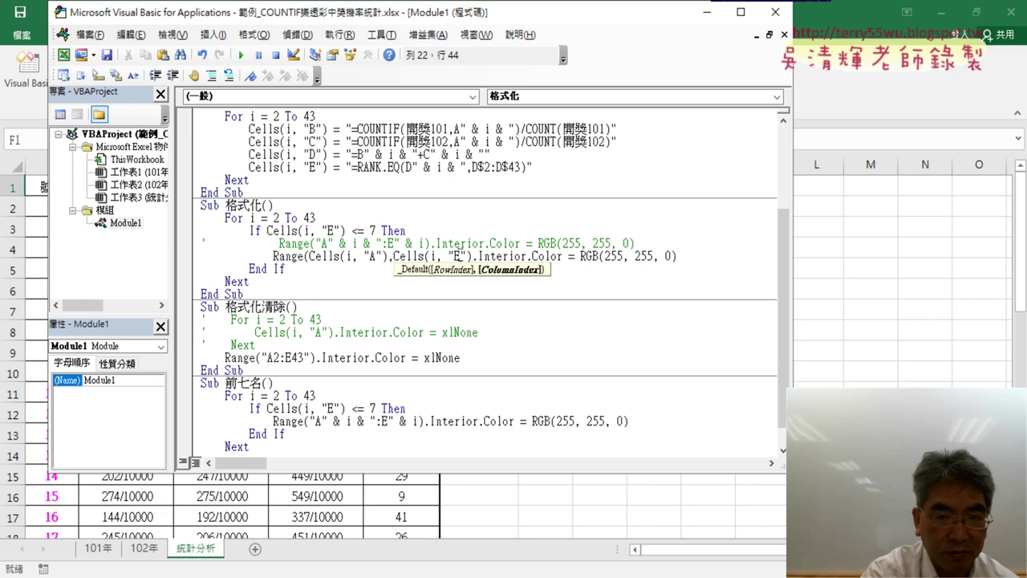
key("Right")
key("Right")
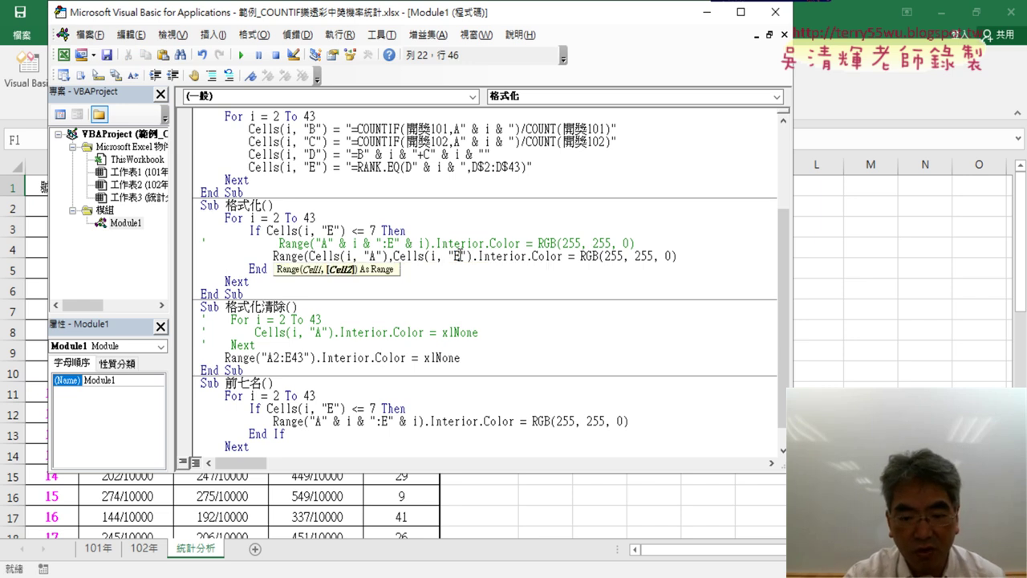
type(")")
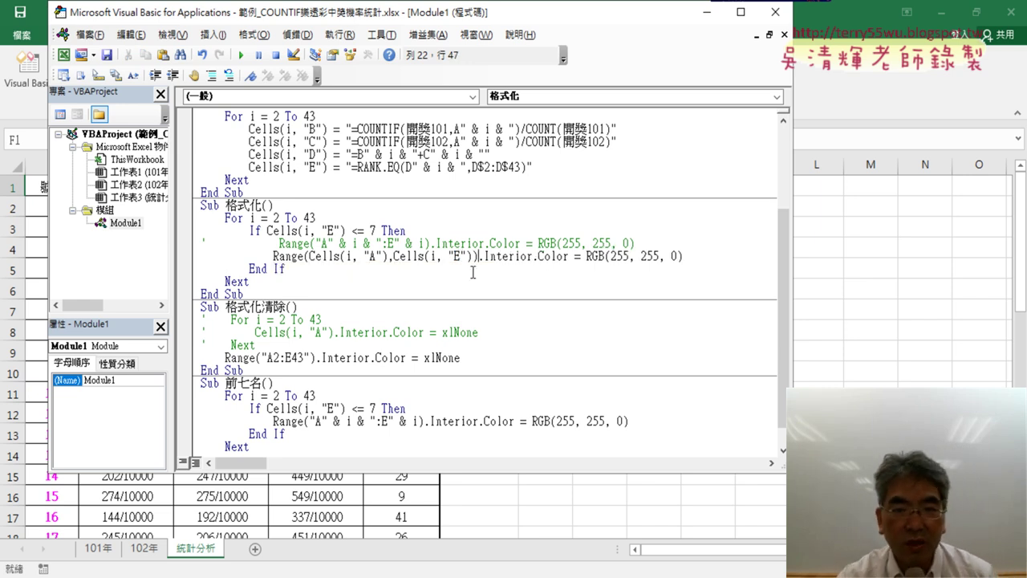
left_click(473, 272)
left_click_drag(386, 259, 315, 257)
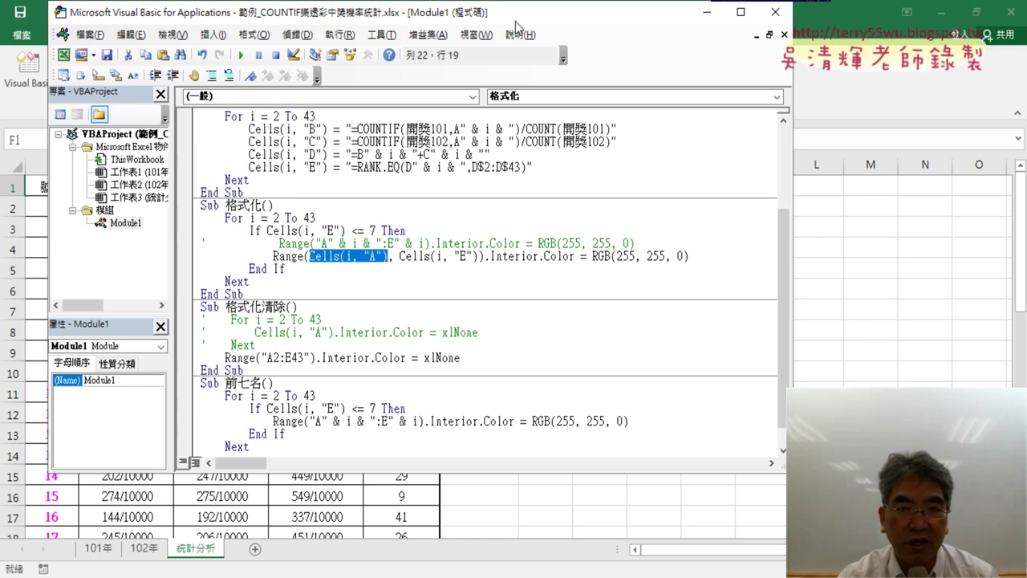
Step: Slide the editor right to uncover the worksheet through columns D–E
left_click_drag(516, 26, 731, 38)
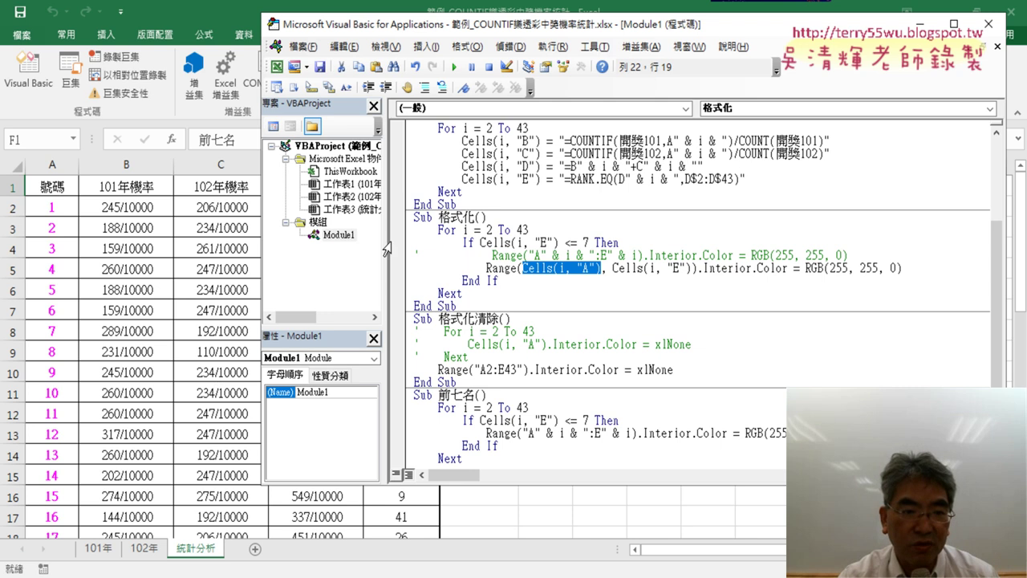
mouse_move(549, 32)
left_mouse_down()
mouse_move(754, 57)
mouse_move(715, 57)
left_mouse_up()
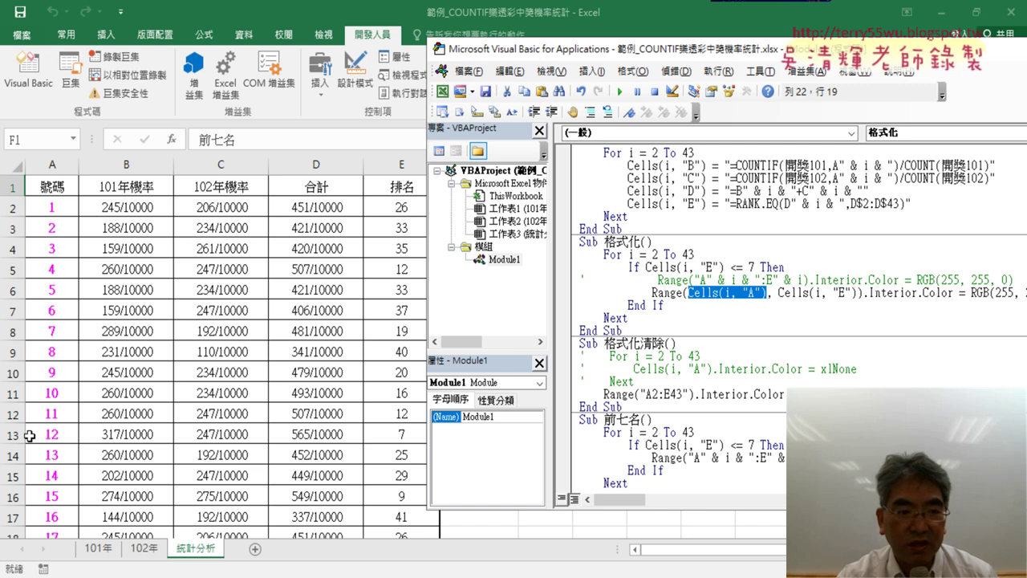
left_click(726, 294)
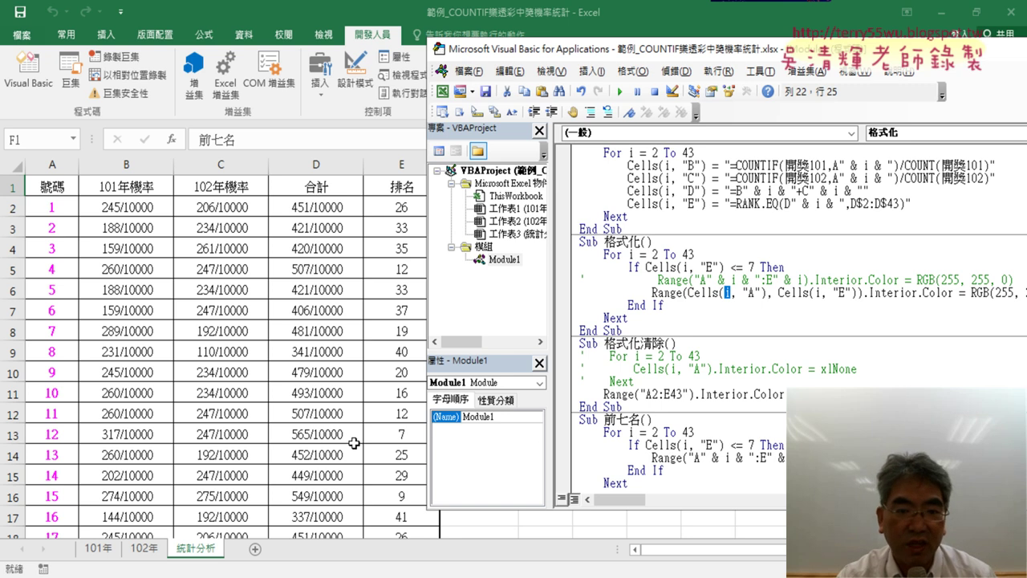
Step: Mark the Cells(i, "A") and Cells(i, "E") references, then run 格式化 to fill top-seven rows yellow
left_click_drag(689, 293, 857, 293)
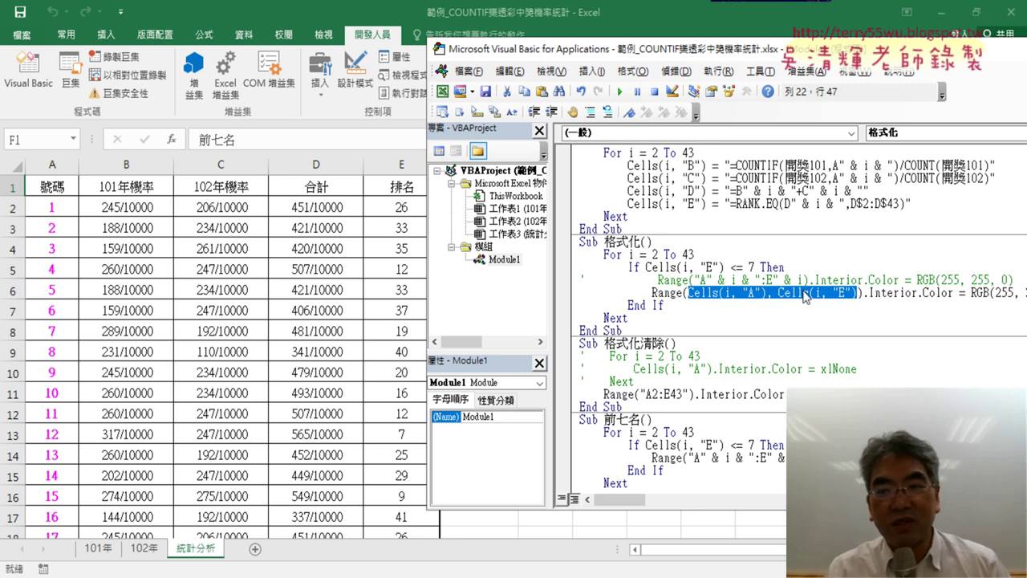
left_click_drag(687, 293, 771, 295)
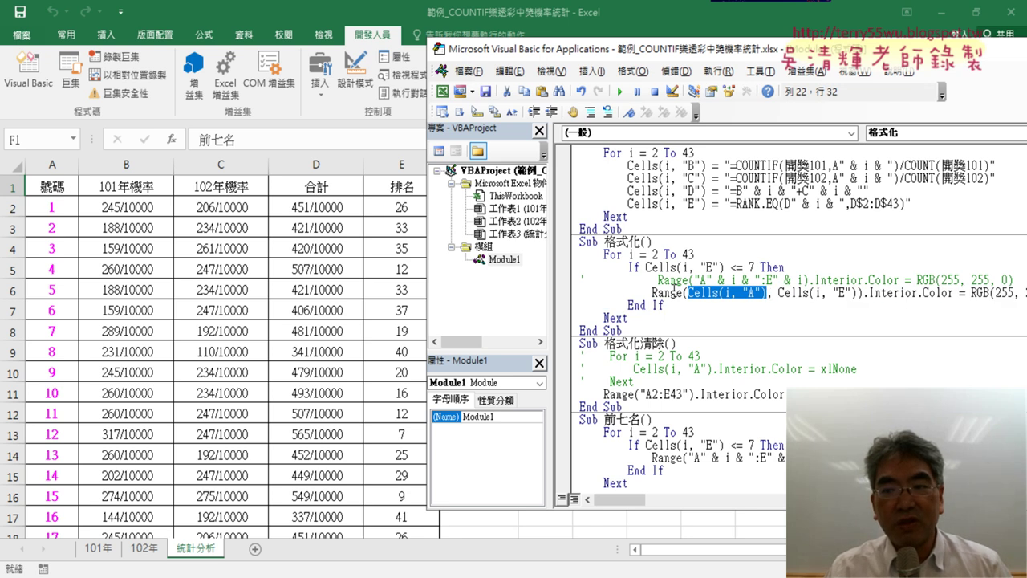
left_click_drag(778, 293, 857, 293)
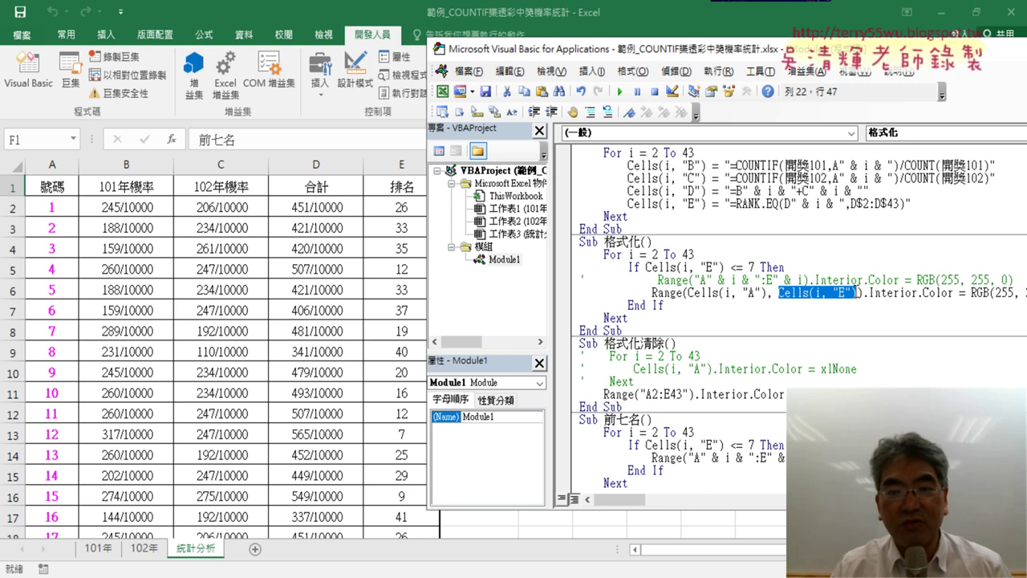
left_click(714, 279)
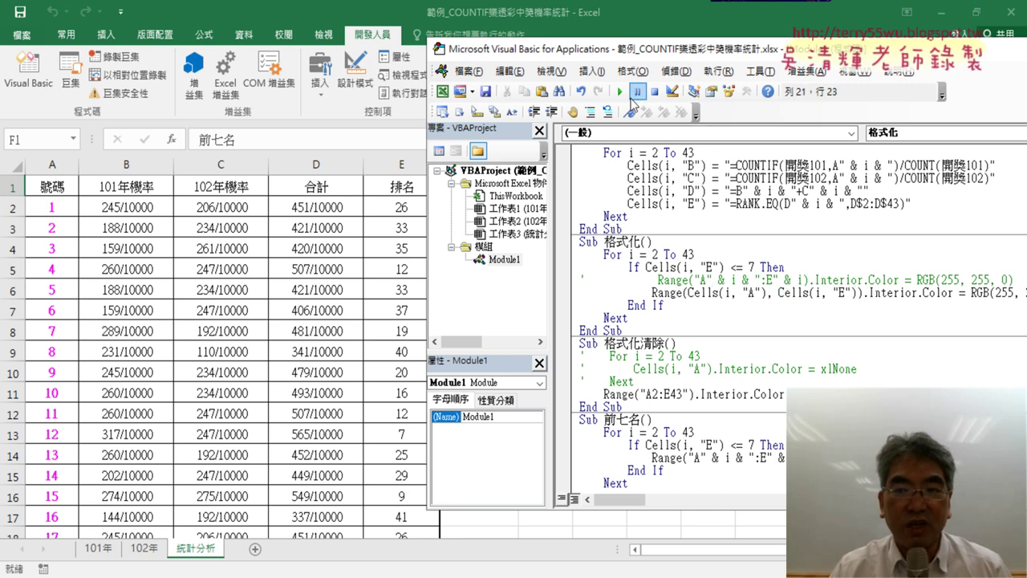
left_click(619, 91)
Step: Bring the 統計分析 sheet to the front and scroll through its highlighted rows
left_click(253, 354)
scroll(250, 361, "down", 4)
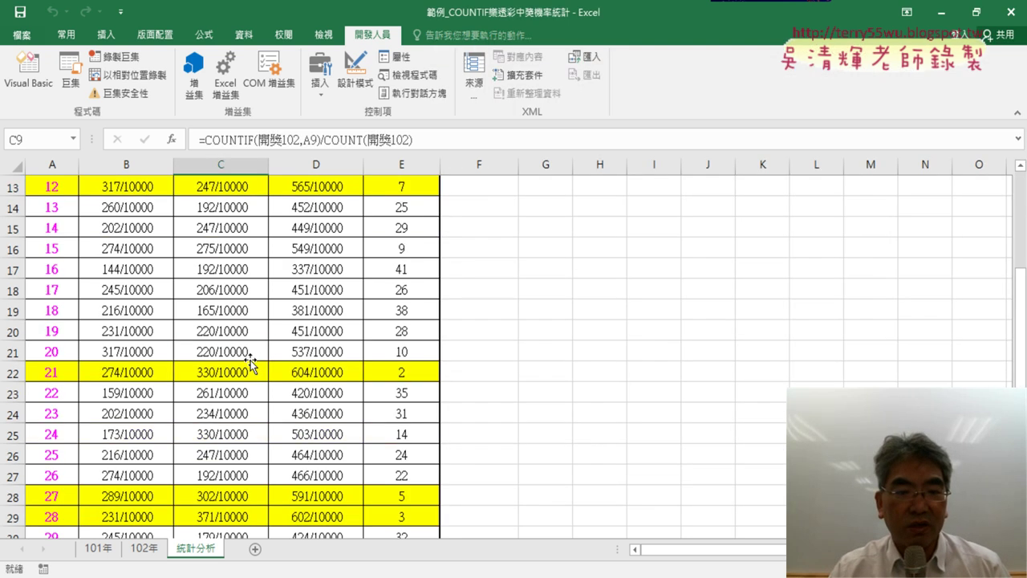
scroll(250, 361, "down", 4)
scroll(251, 361, "down", 2)
scroll(250, 363, "up", 2)
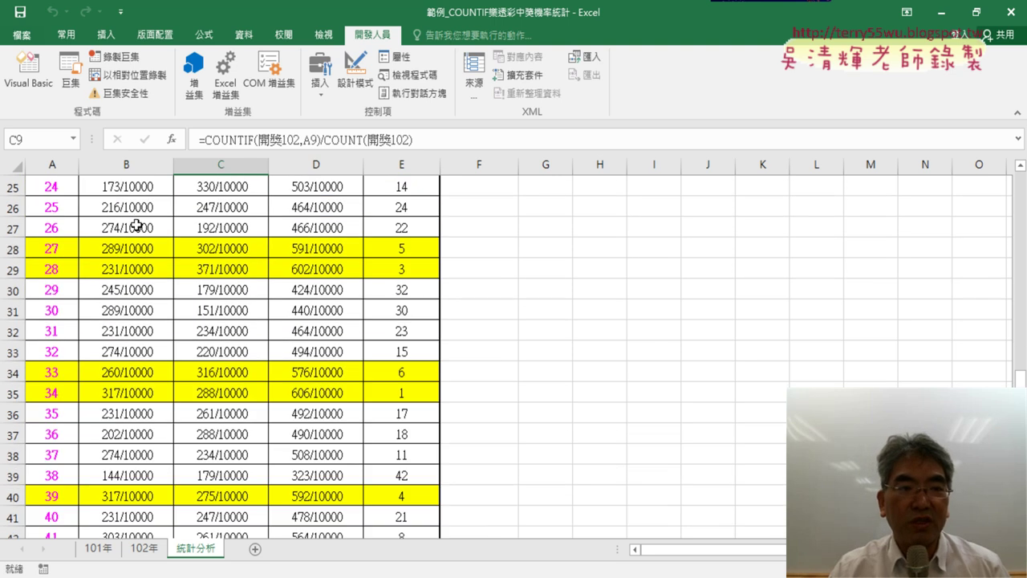
scroll(137, 224, "up", 1)
scroll(289, 267, "up", 7)
scroll(240, 266, "up", 1)
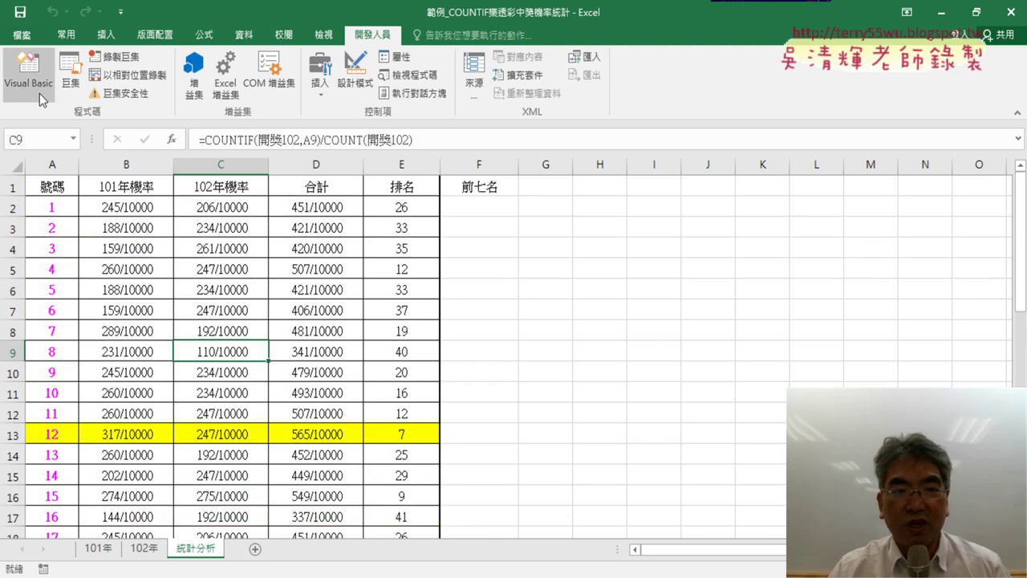
Step: Reopen the VBA editor and run 格式化清除 to clear the yellow fills
left_click(28, 70)
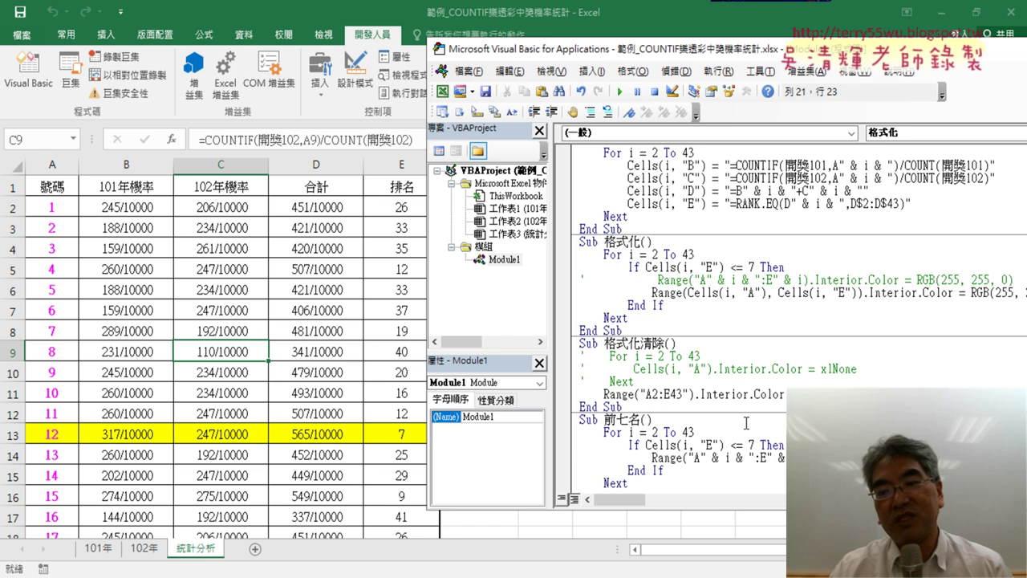
left_click(746, 394)
left_click(628, 92)
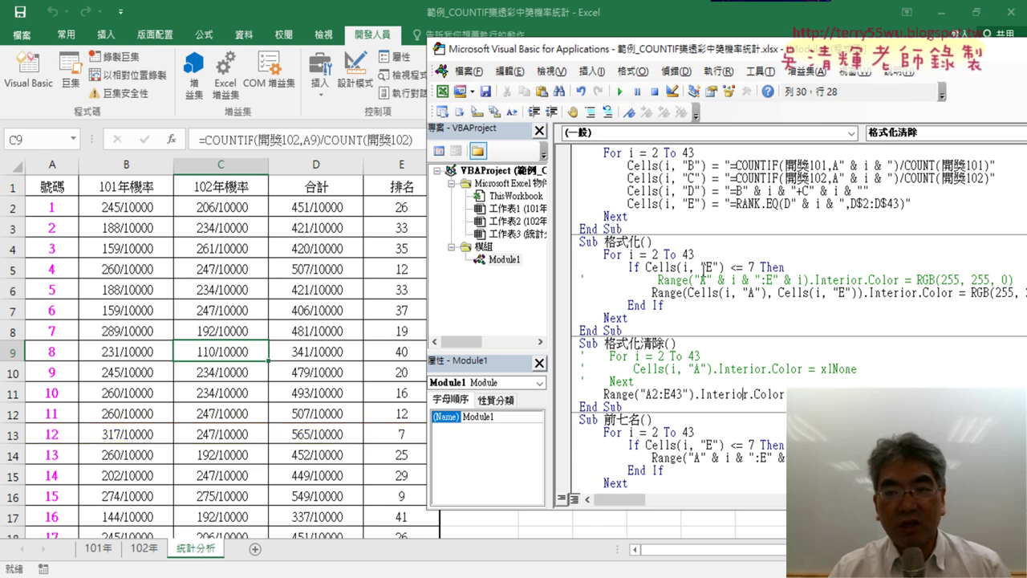
scroll(591, 367, "down", 1)
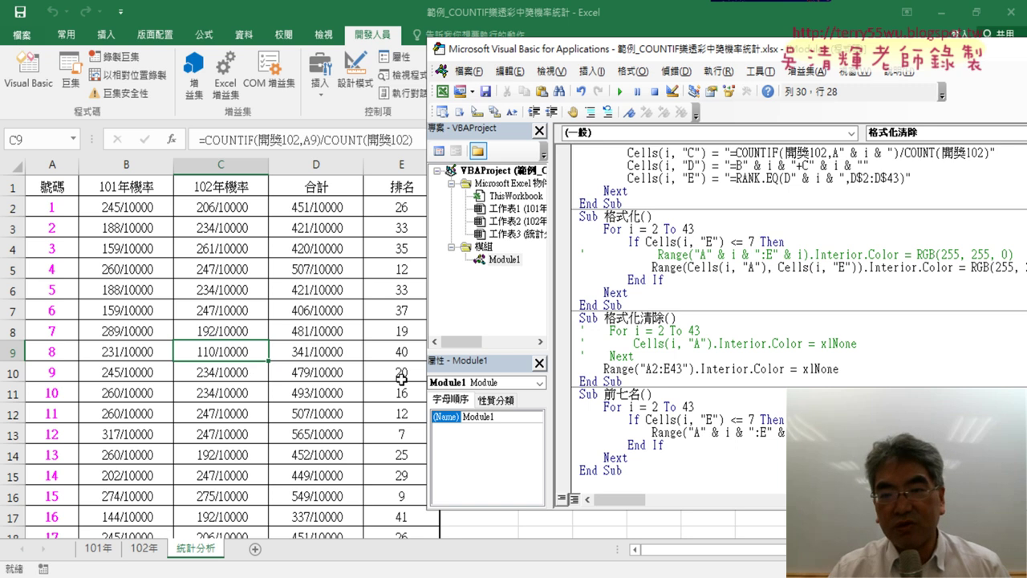
Step: Run 格式化 again to re-highlight the top-seven rows, then bring the sheet forward
left_click_drag(698, 50, 791, 50)
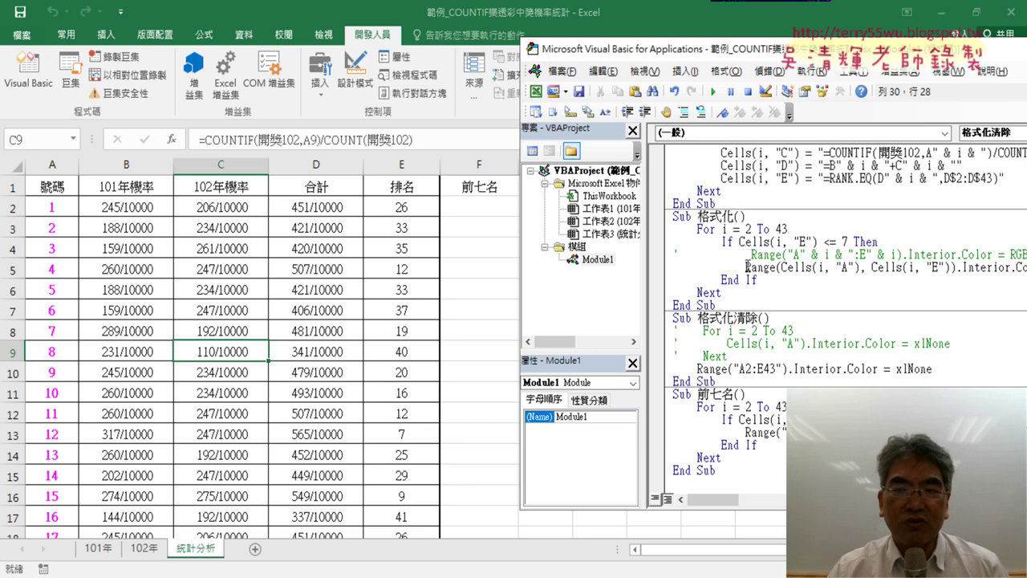
left_click(746, 229)
left_click(712, 90)
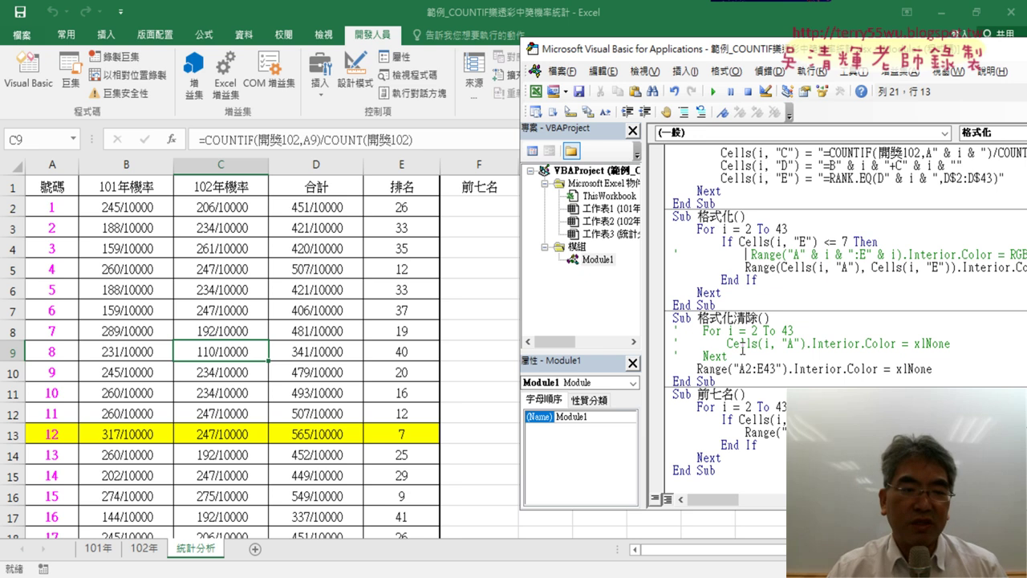
left_click(197, 391)
scroll(199, 397, "down", 3)
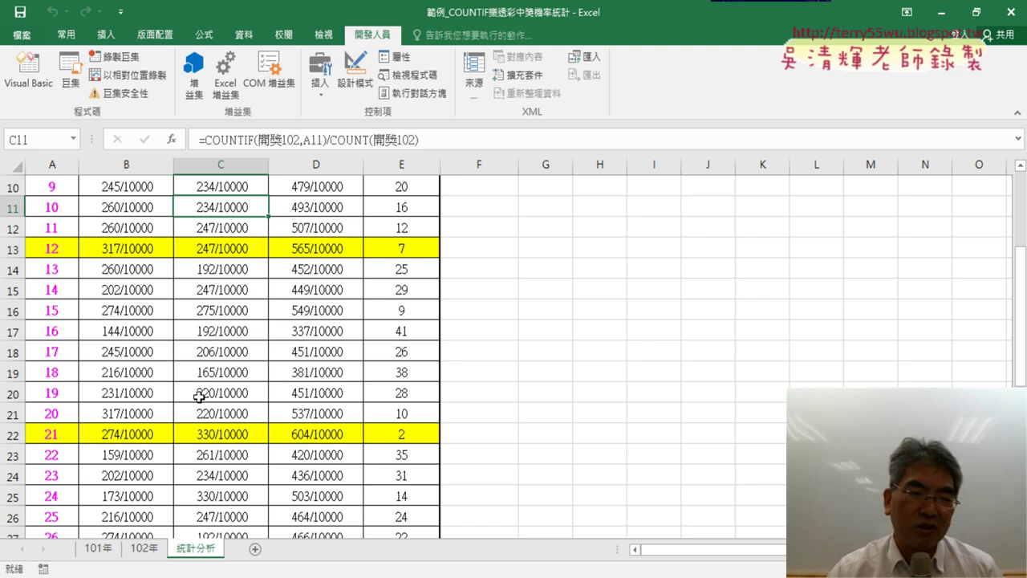
Step: Scroll through the sheet and select F2:F6 under the empty 前七名 column
scroll(199, 397, "down", 1)
scroll(199, 397, "down", 2)
scroll(199, 397, "down", 1)
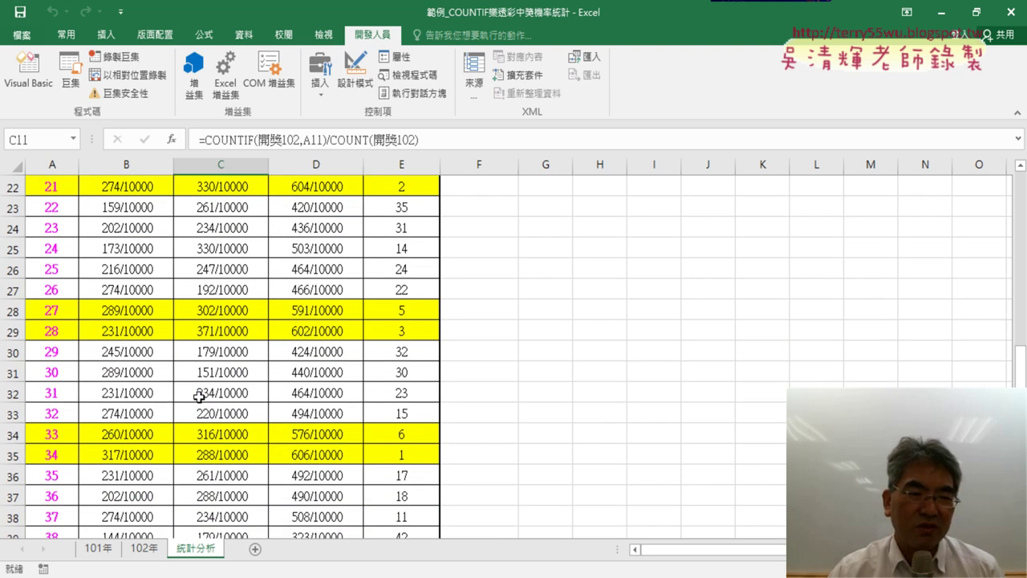
scroll(199, 397, "down", 2)
scroll(199, 397, "down", 2)
scroll(199, 397, "up", 4)
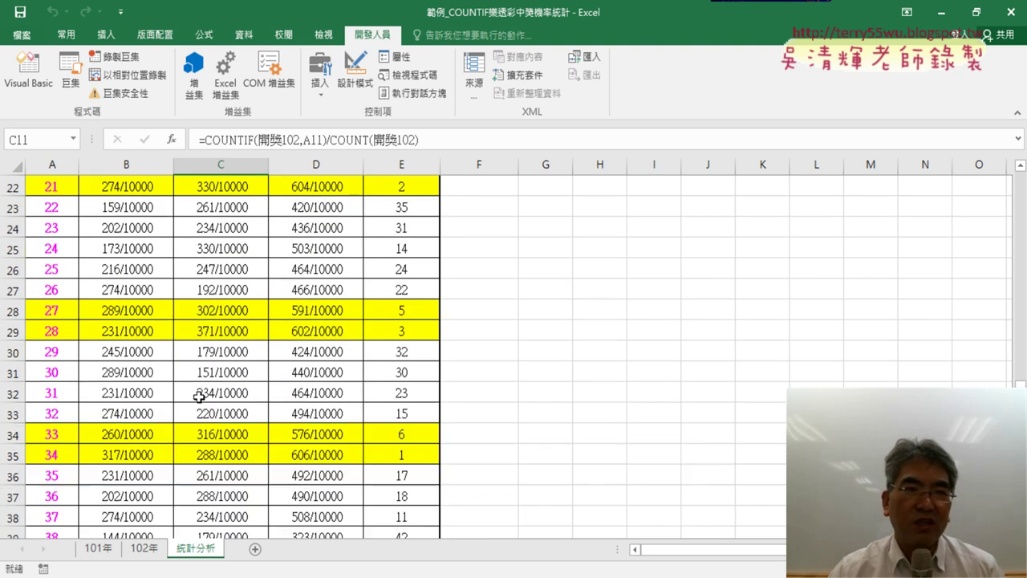
scroll(199, 397, "up", 5)
scroll(199, 398, "up", 2)
left_click_drag(506, 215, 505, 290)
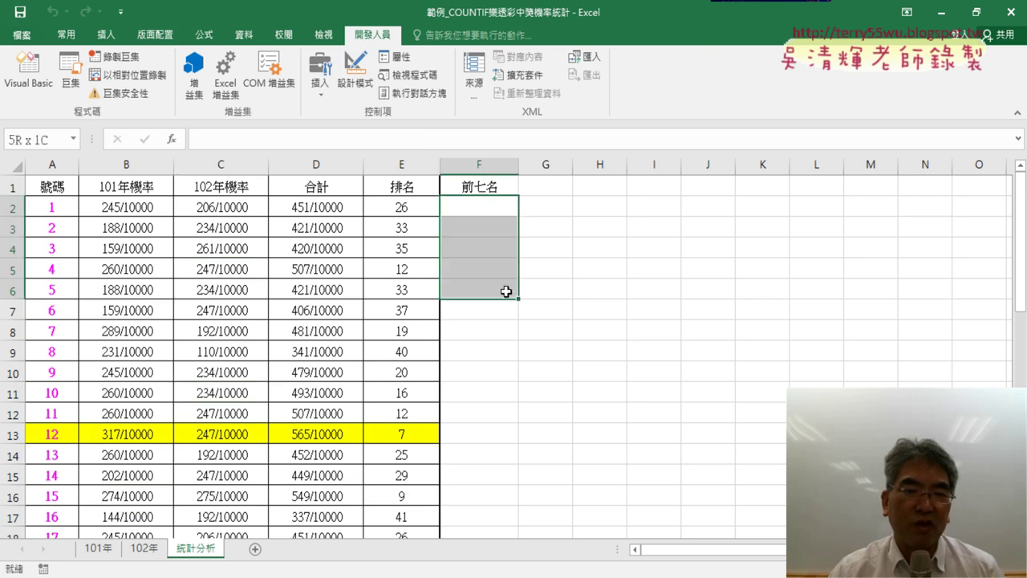
Step: Scroll the sheet again and reopen the VBA editor via Developer > Visual Basic
scroll(235, 323, "down", 6)
scroll(170, 387, "down", 3)
scroll(170, 387, "down", 1)
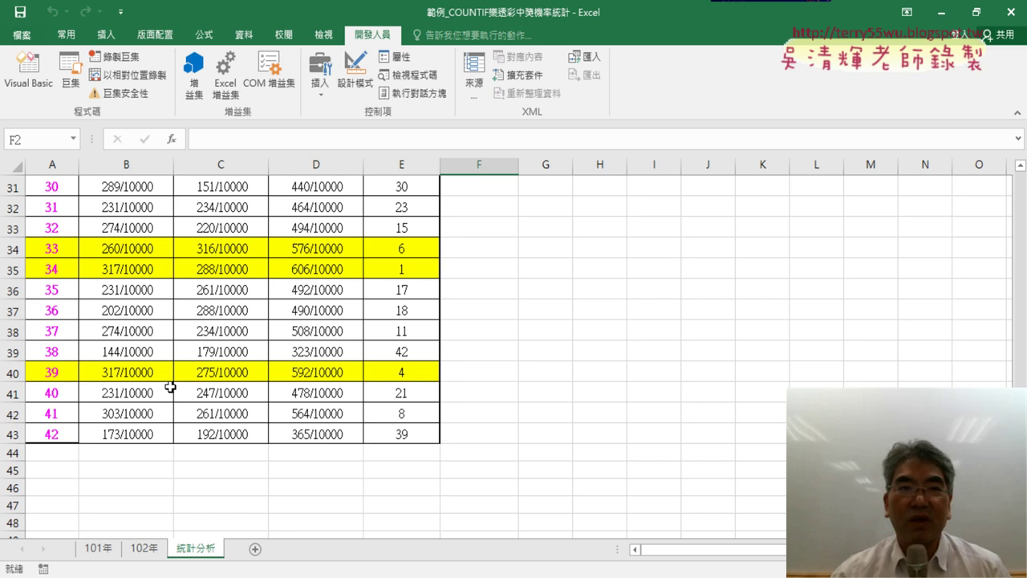
scroll(170, 388, "up", 4)
scroll(171, 385, "up", 6)
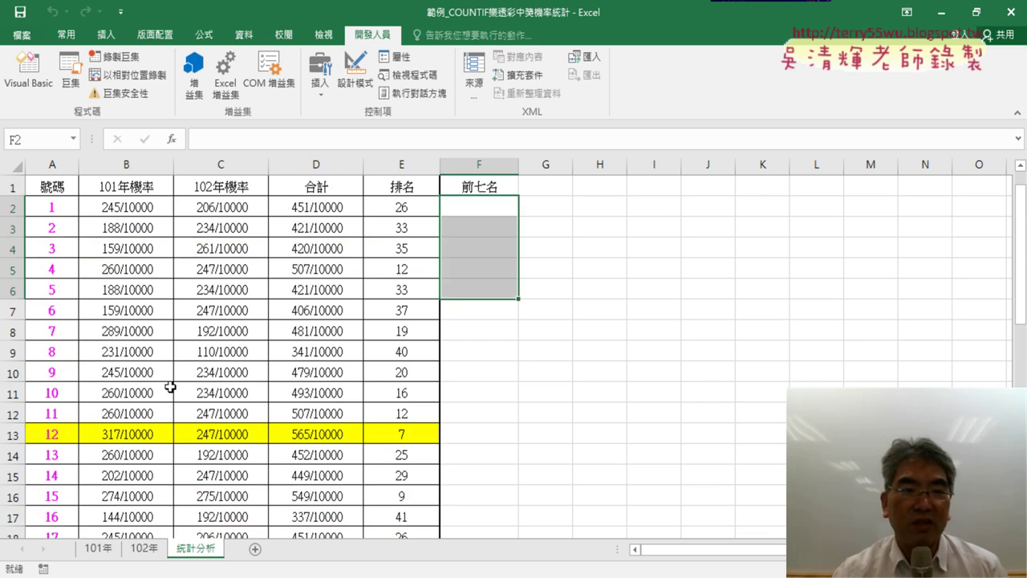
left_click(28, 72)
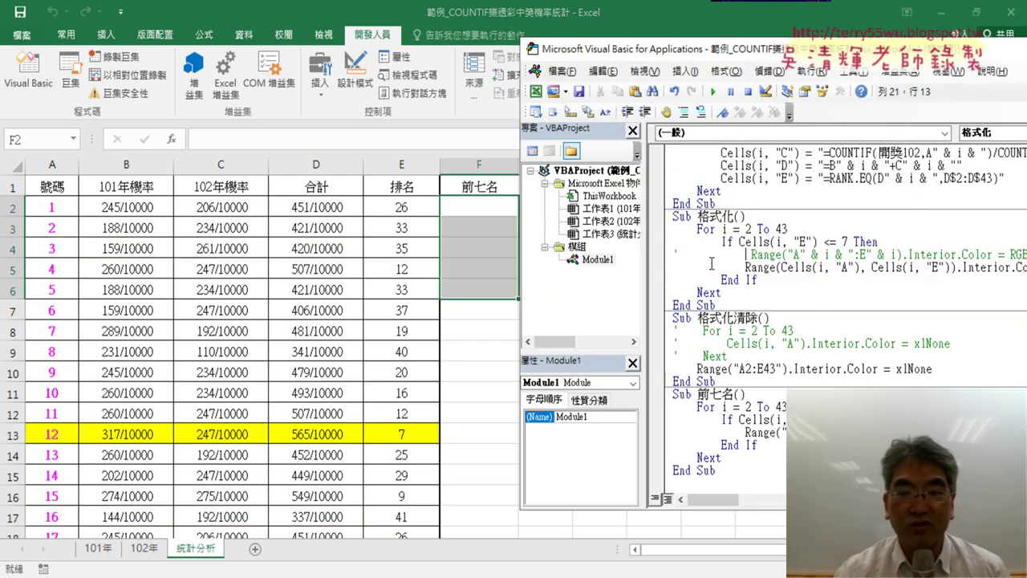
left_click(813, 356)
left_click(713, 91)
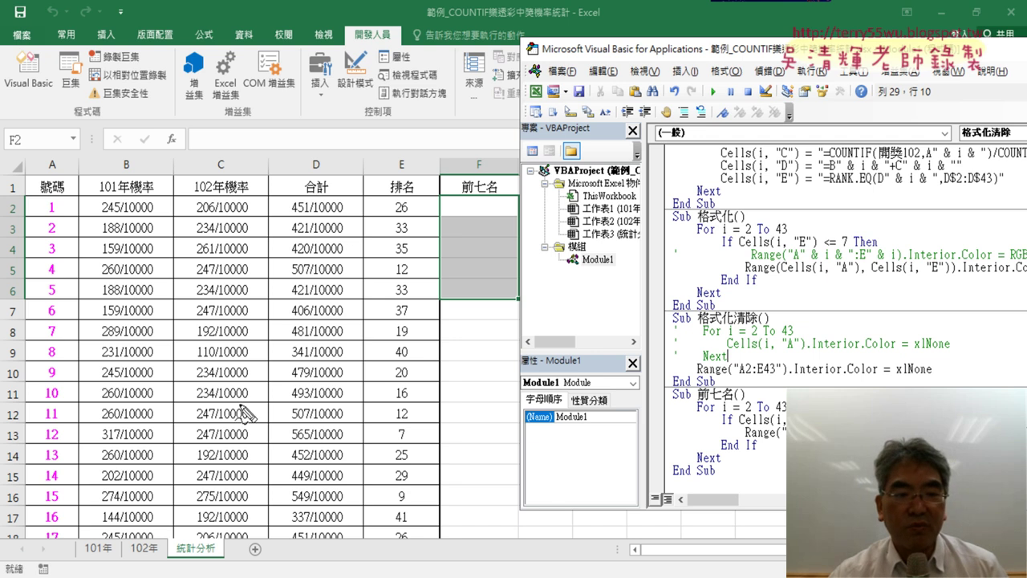
left_click_drag(64, 443, 61, 425)
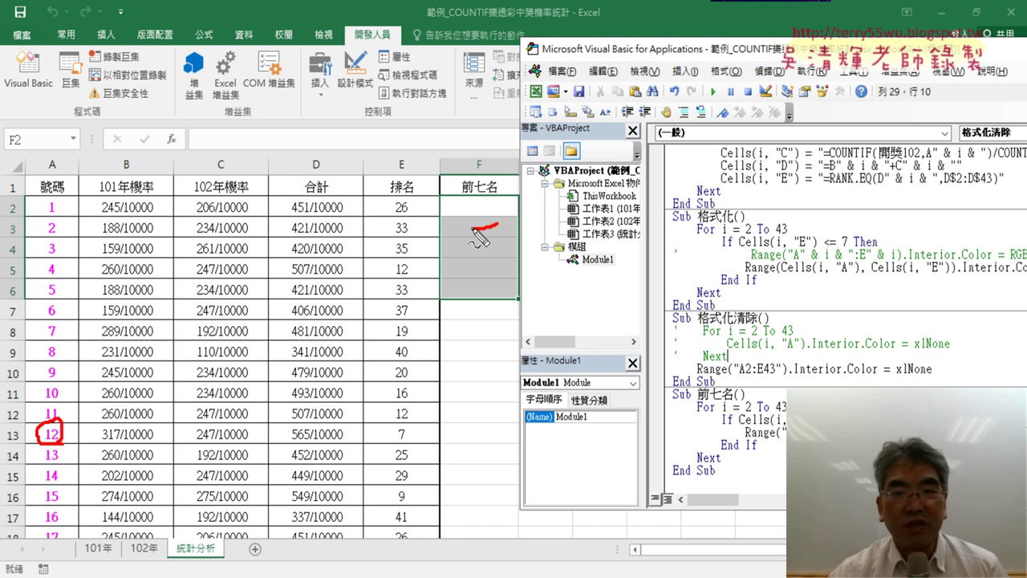
left_click_drag(489, 226, 502, 228)
mouse_move(66, 417)
left_mouse_down()
mouse_move(425, 204)
mouse_move(431, 215)
left_mouse_up()
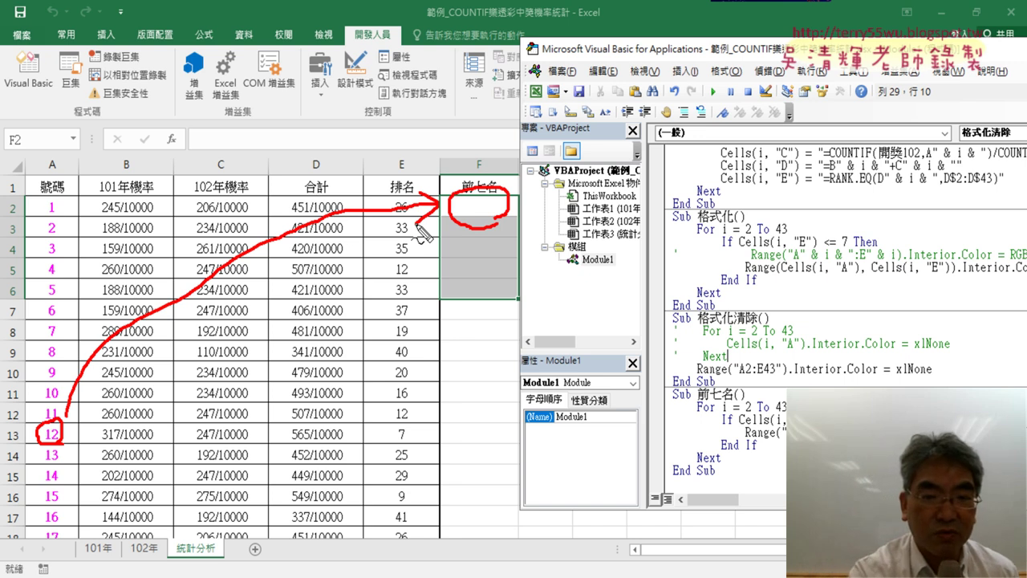
key("Escape")
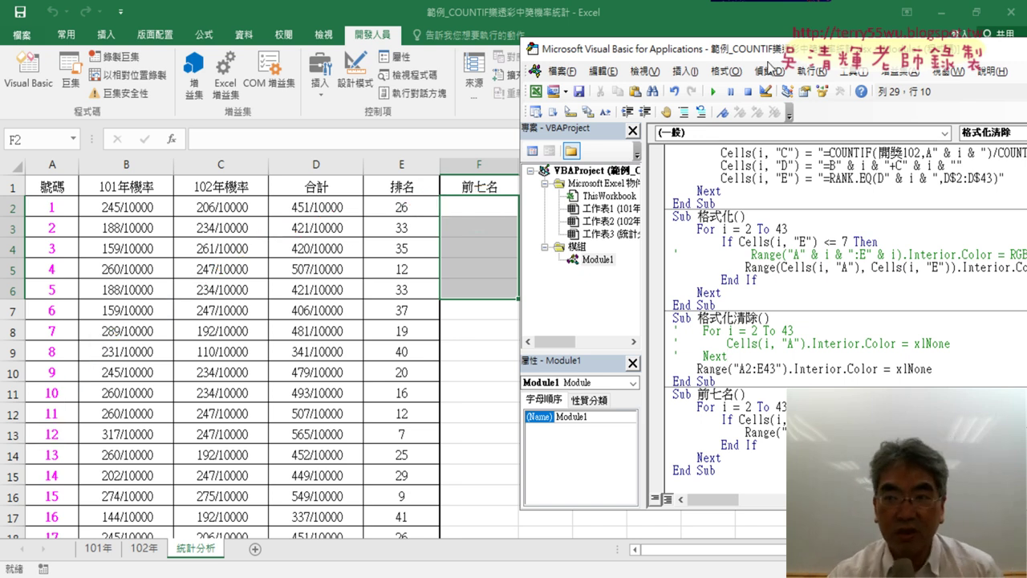
Step: Delete the Range colouring line from 前七名's If block and bring in Cells(i, "A") from 格式化
left_click_drag(768, 58, 515, 37)
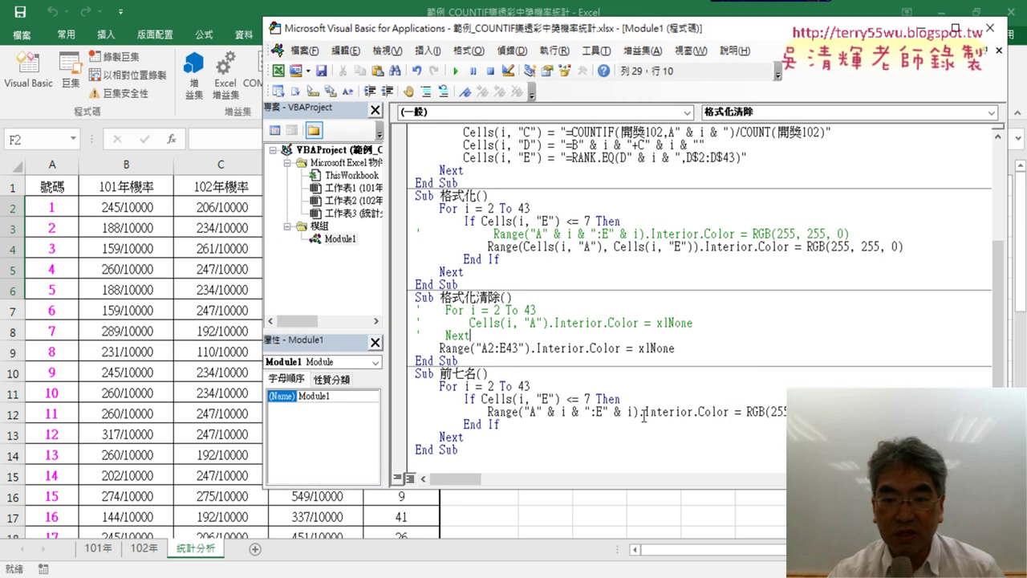
mouse_move(488, 411)
left_mouse_down()
mouse_move(500, 424)
mouse_move(842, 412)
left_mouse_up()
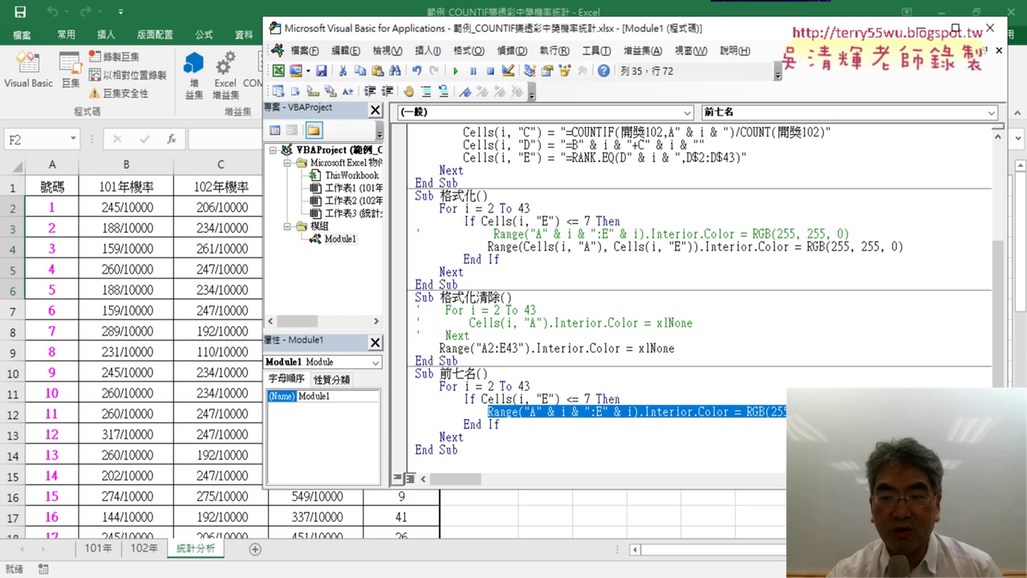
key("Delete")
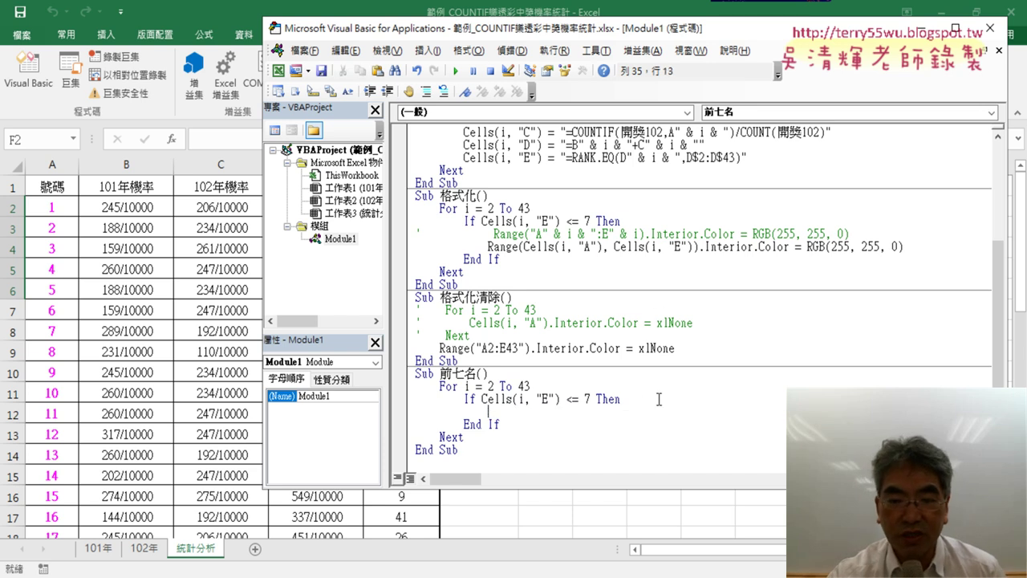
left_click(593, 320)
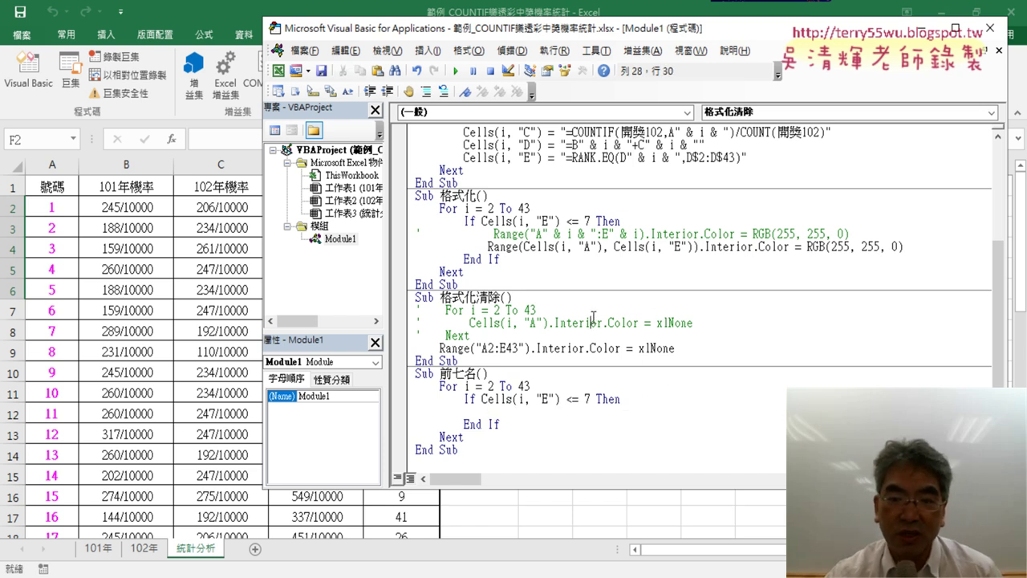
mouse_move(525, 247)
left_mouse_down()
mouse_move(602, 246)
mouse_move(523, 411)
left_mouse_up()
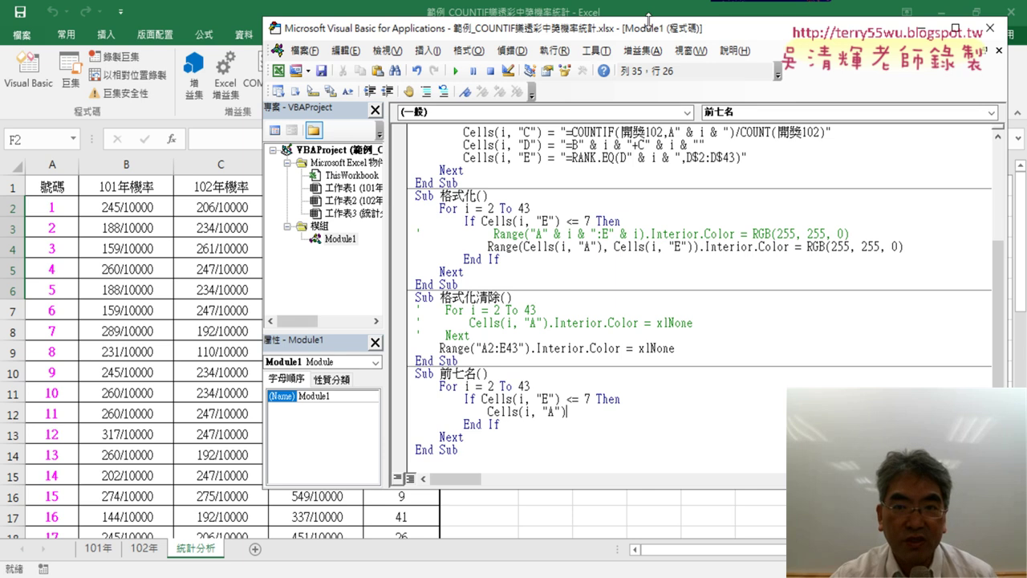
left_click_drag(648, 29, 899, 39)
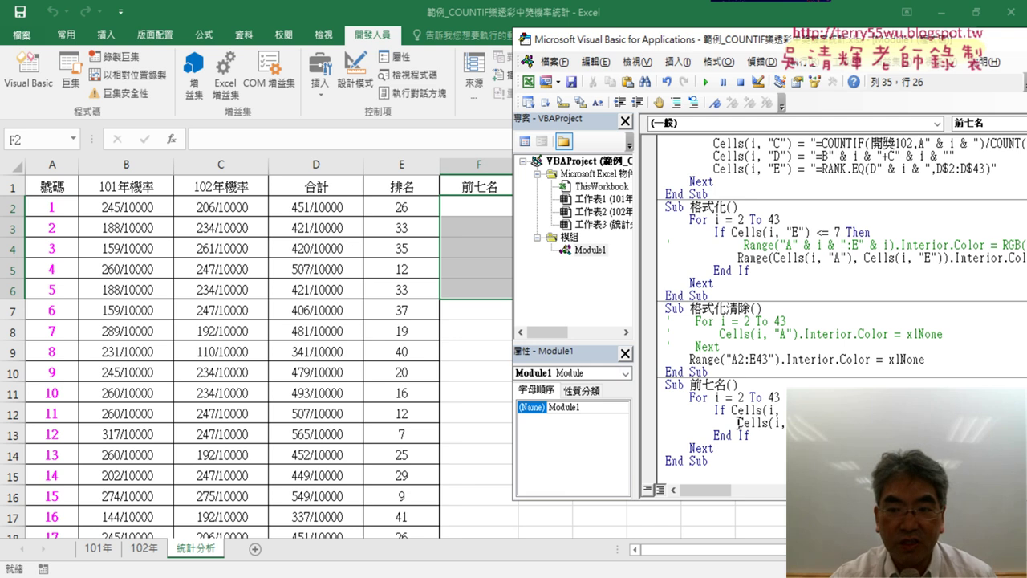
Step: Rework the line into Cells(2, "F") = Cells(i, "A"), changing the row index i to 2
type("=")
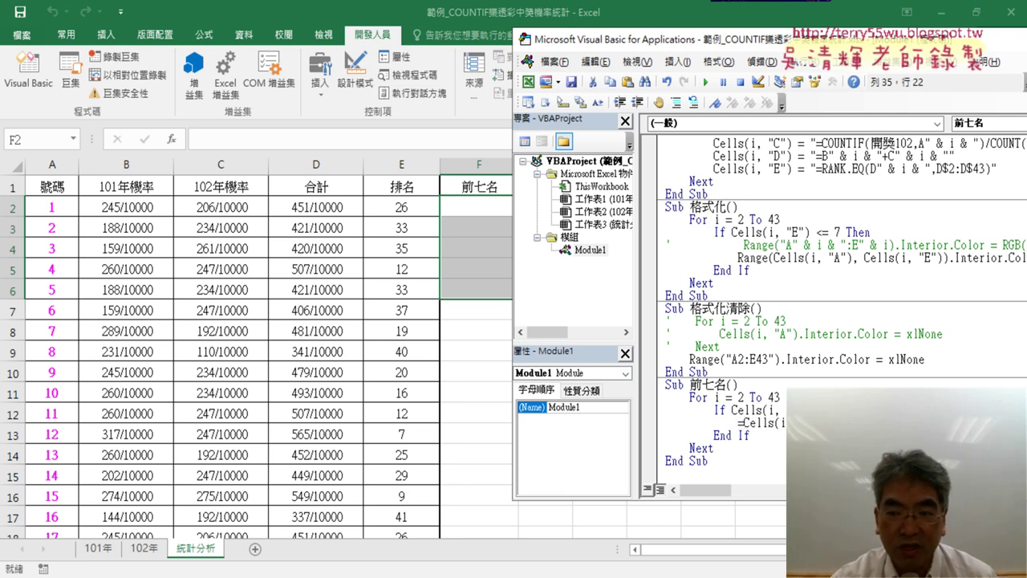
left_click_drag(798, 422, 738, 423)
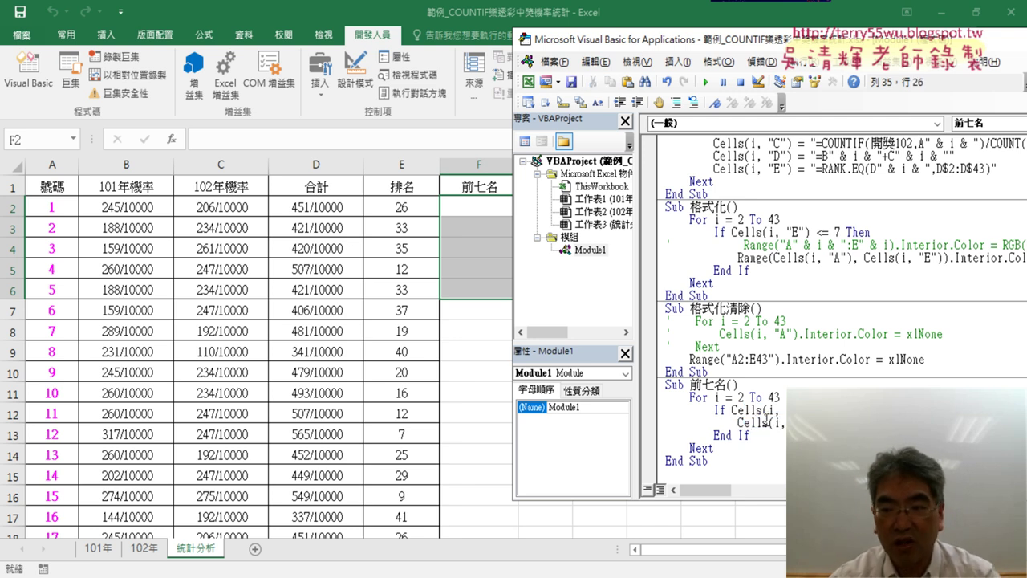
double_click(776, 422)
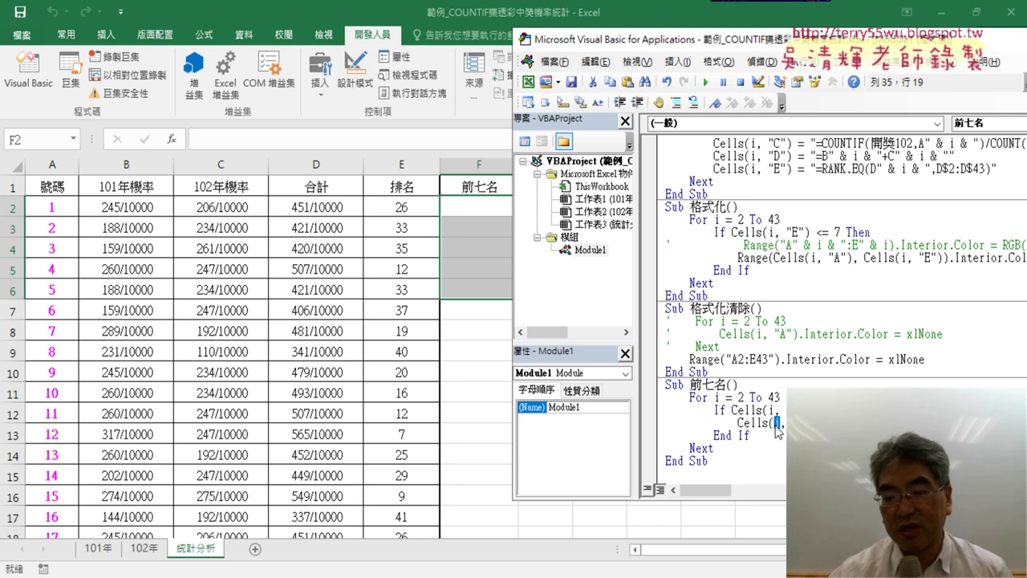
type("2")
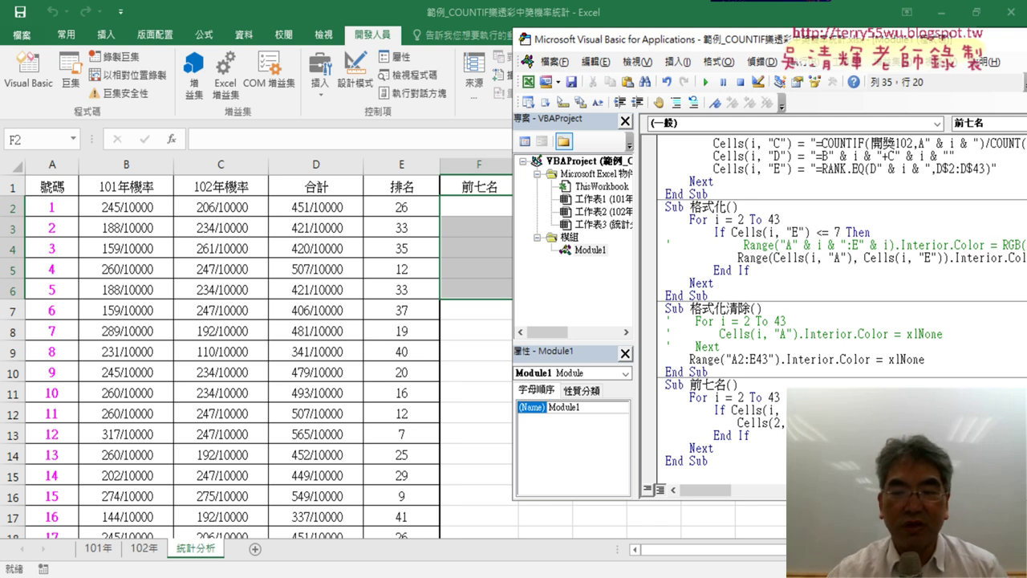
double_click(804, 422)
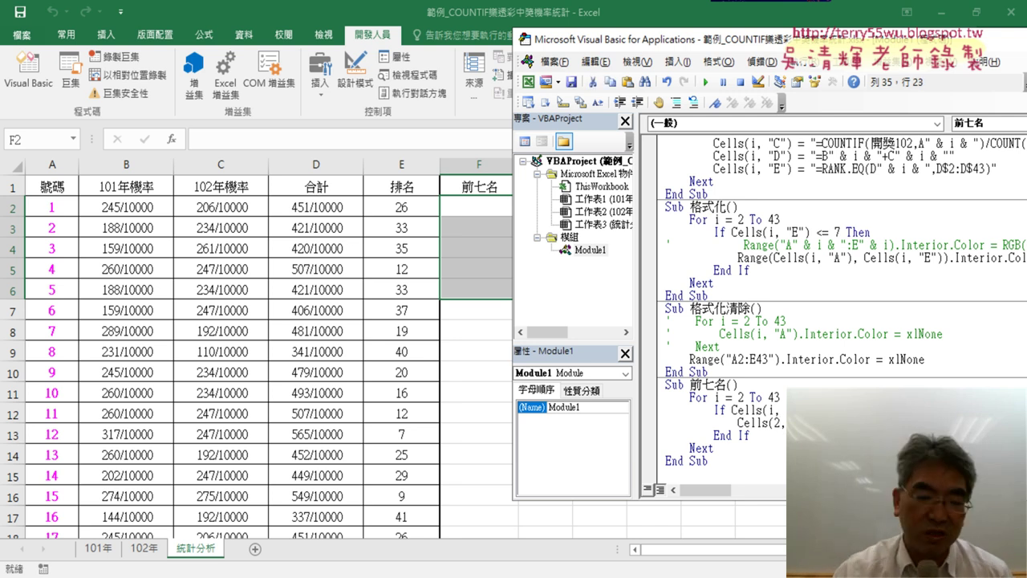
key("Right")
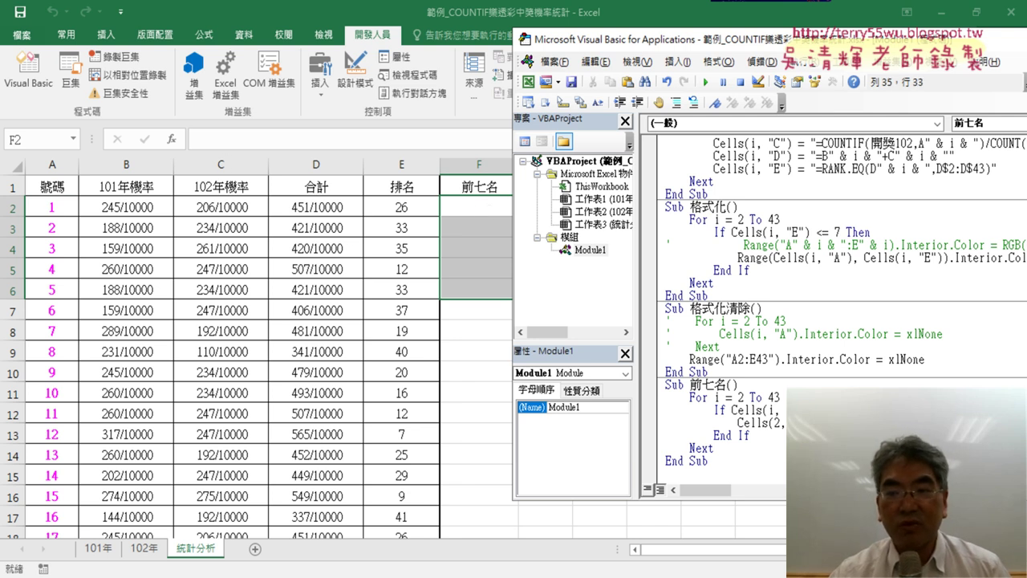
Step: Run 前七名 to put 39 in F2, then insert a blank line after Sub 前七名()
left_click(704, 83)
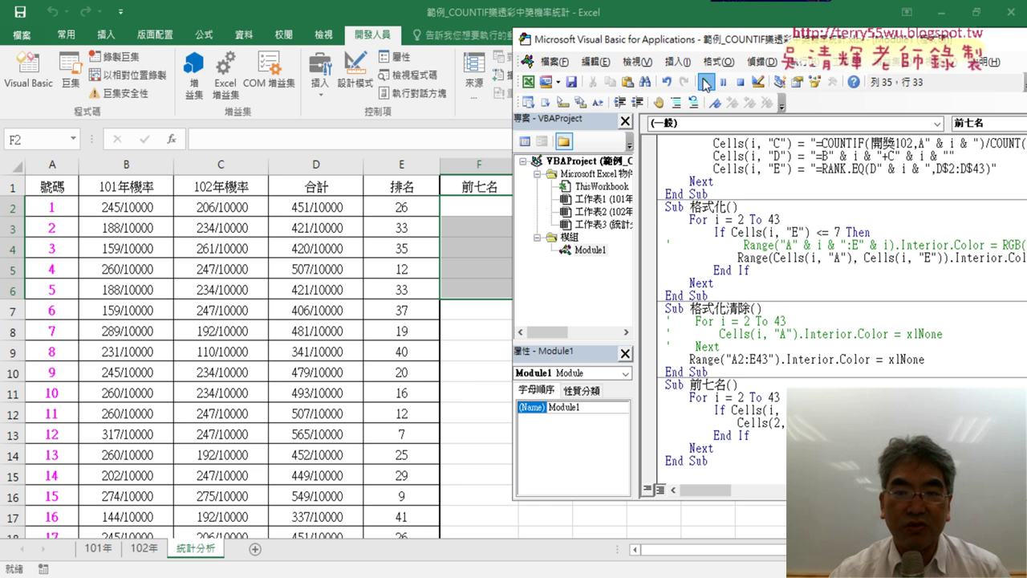
left_click_drag(718, 46, 730, 48)
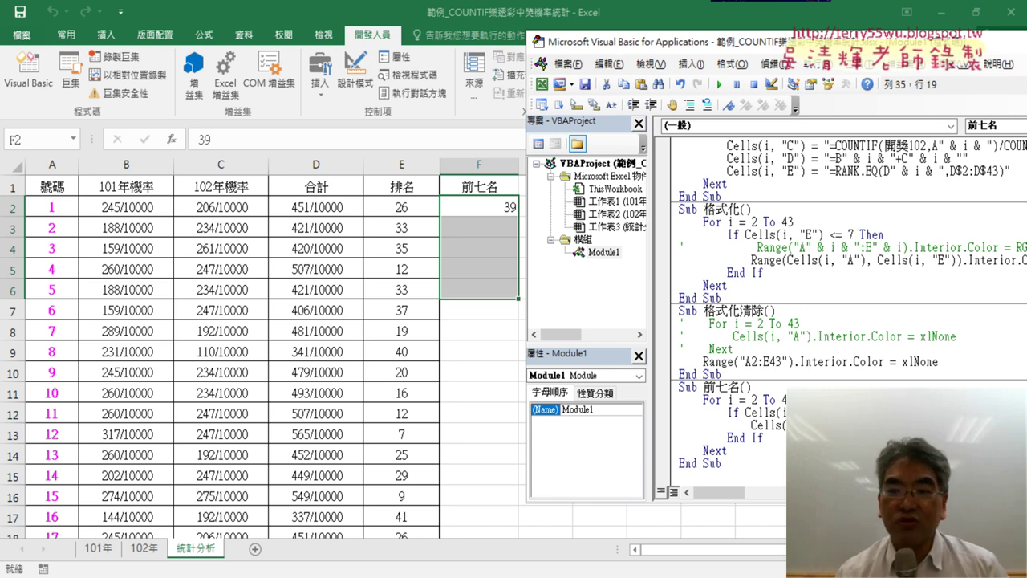
left_click(786, 388)
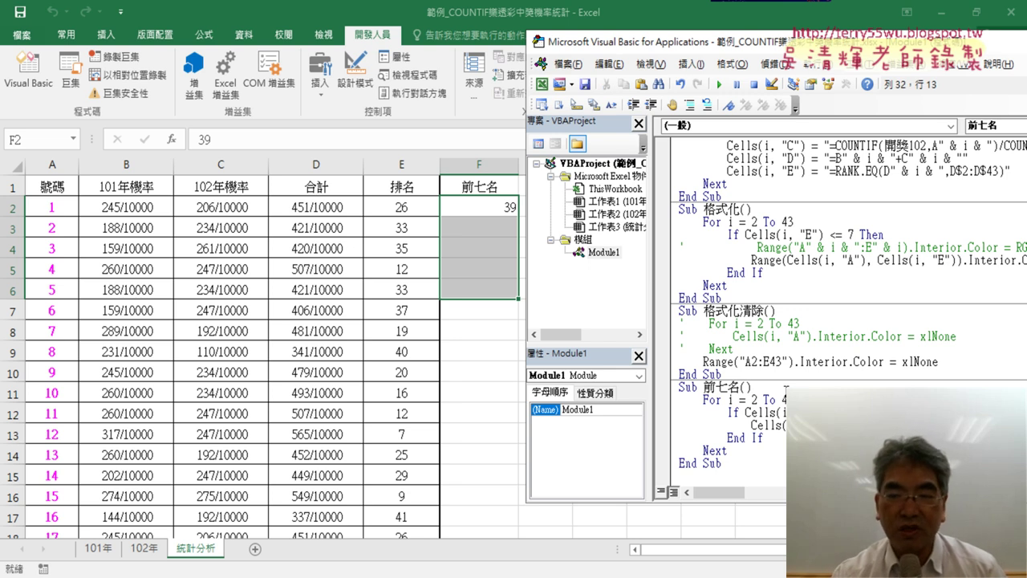
key("Return")
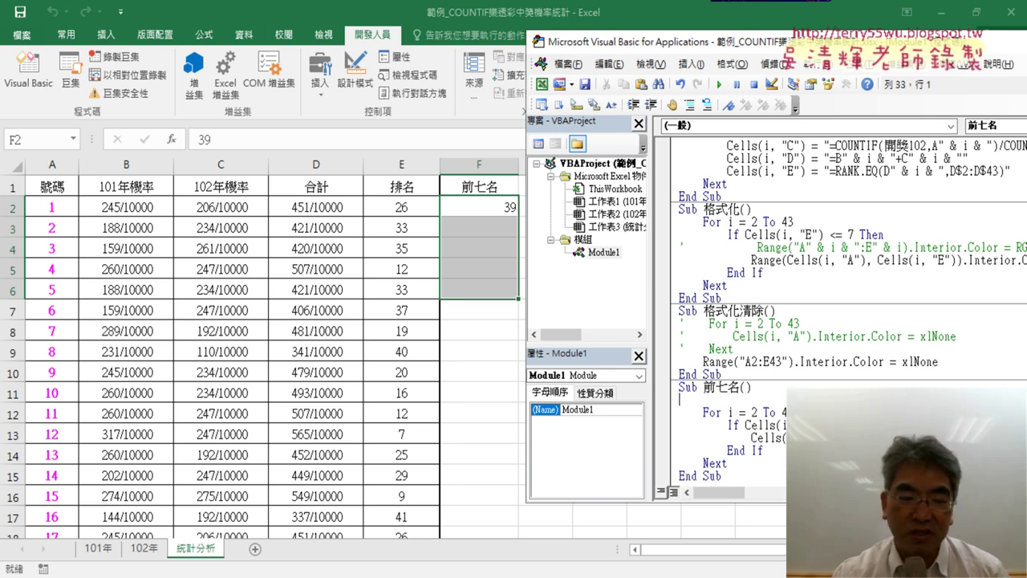
Step: Add an indented k = 2 line before the loop and open a new line below the Cells statement
key("Tab")
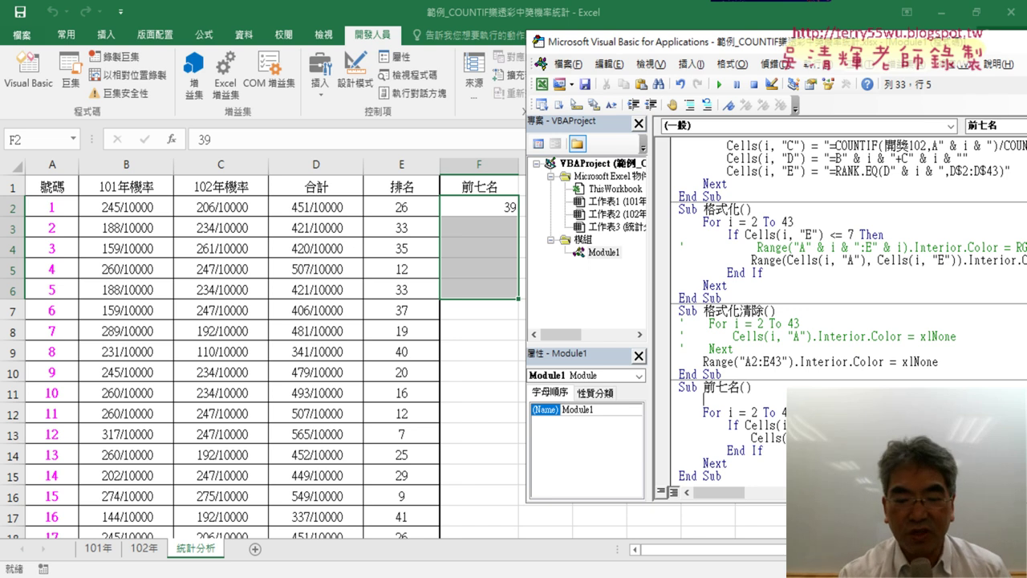
type("k=")
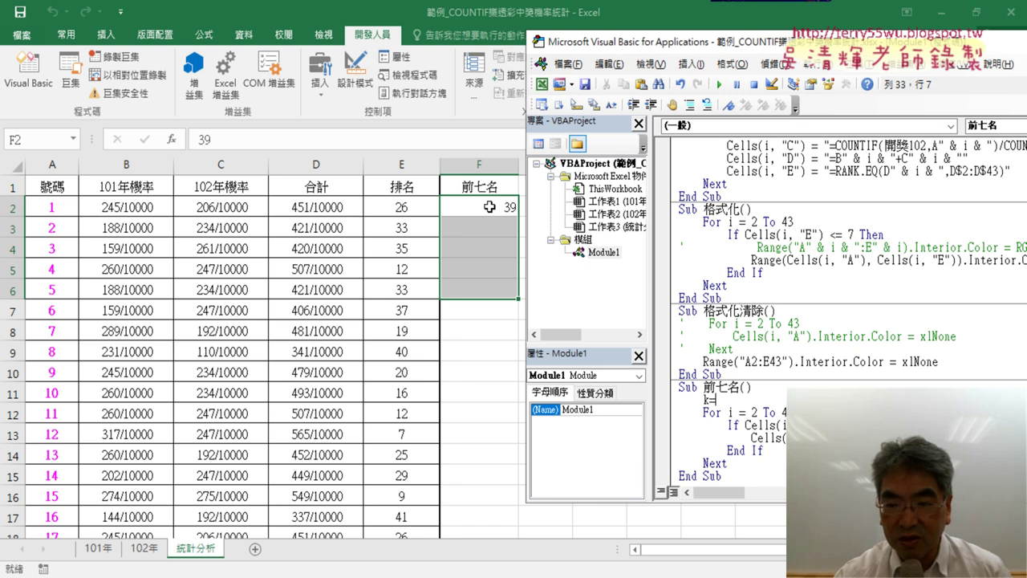
type("2")
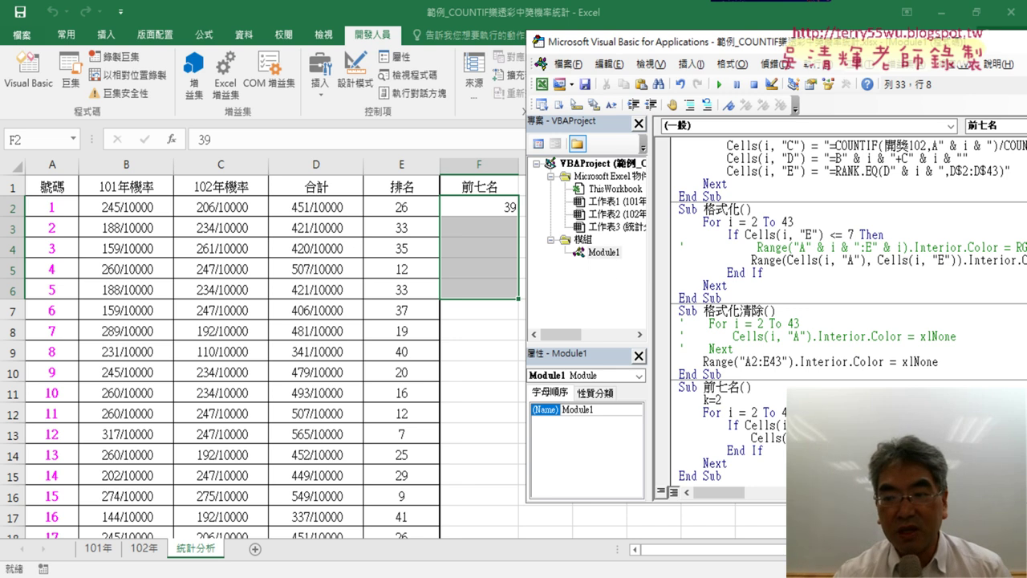
left_click(793, 437)
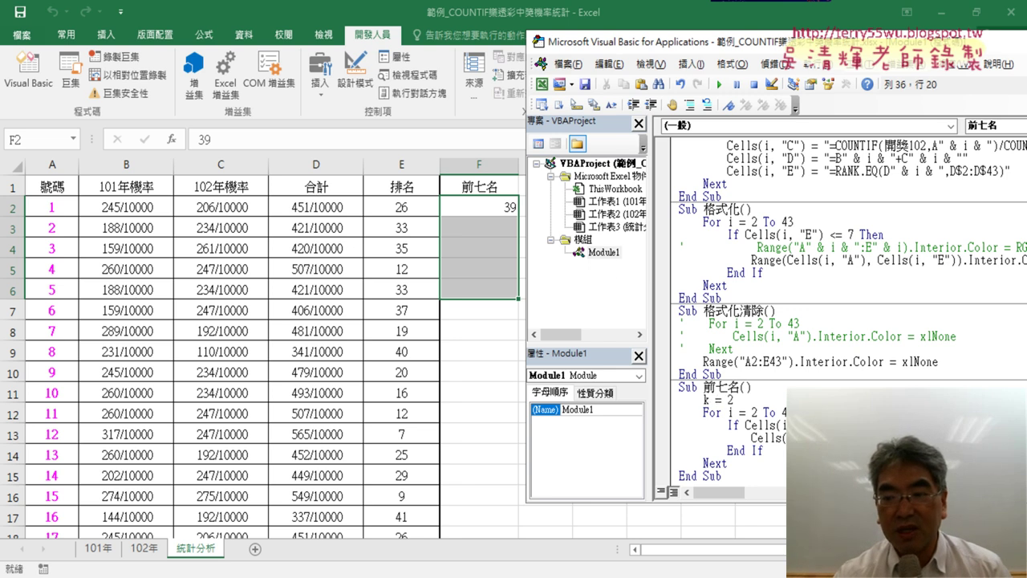
left_click(795, 437)
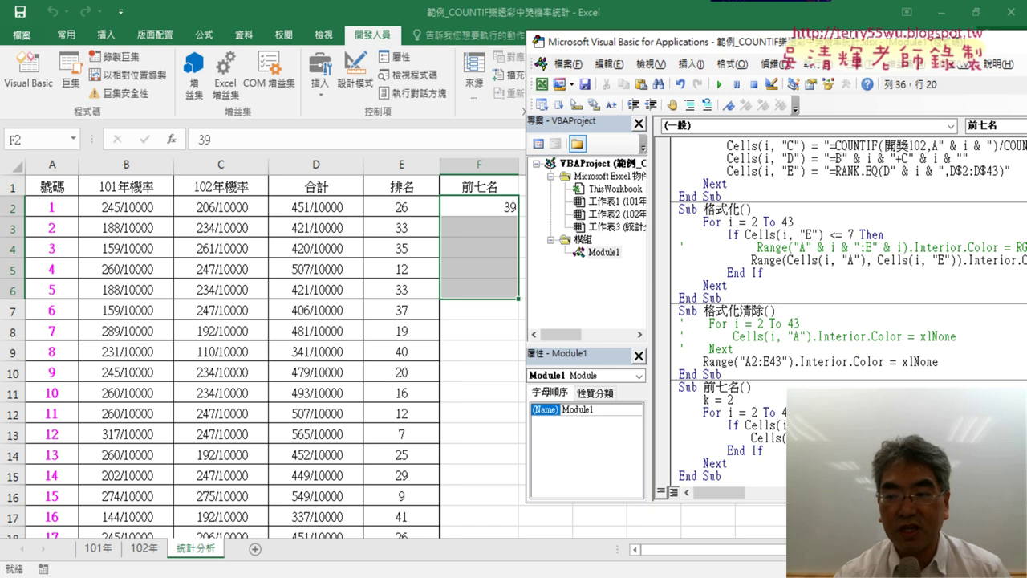
key("Return")
type("k=k+1")
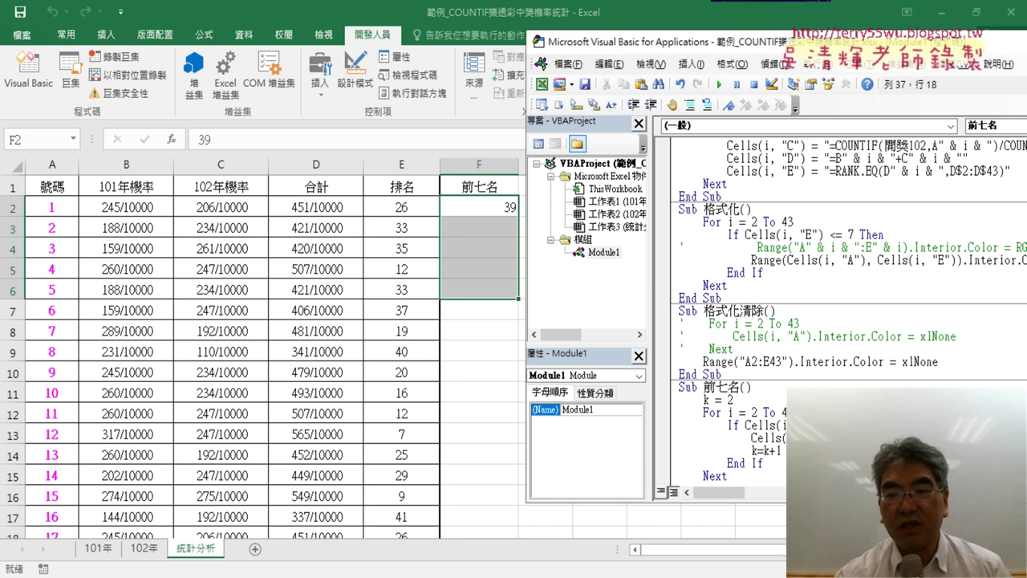
left_click(886, 362)
double_click(779, 450)
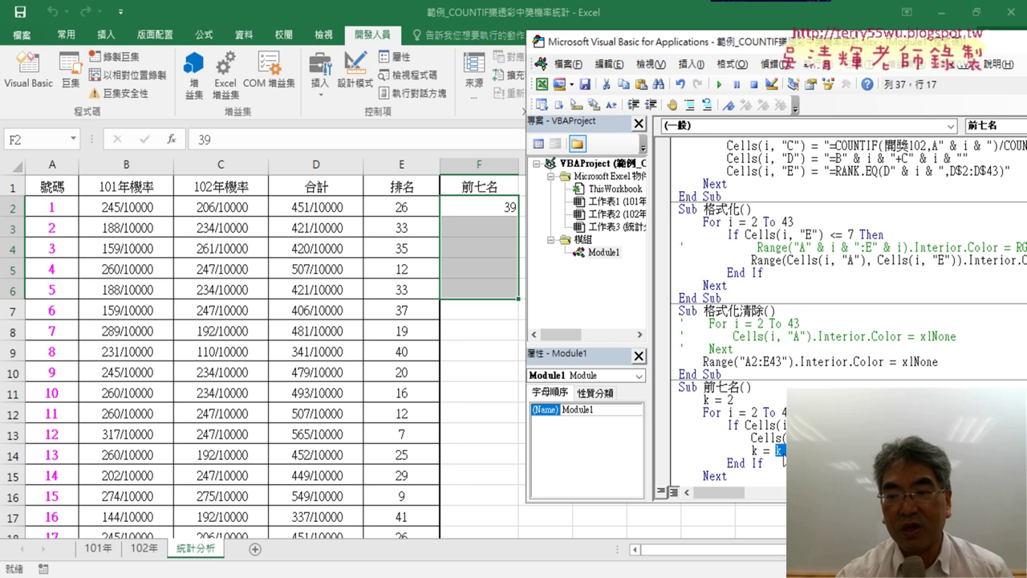
double_click(754, 450)
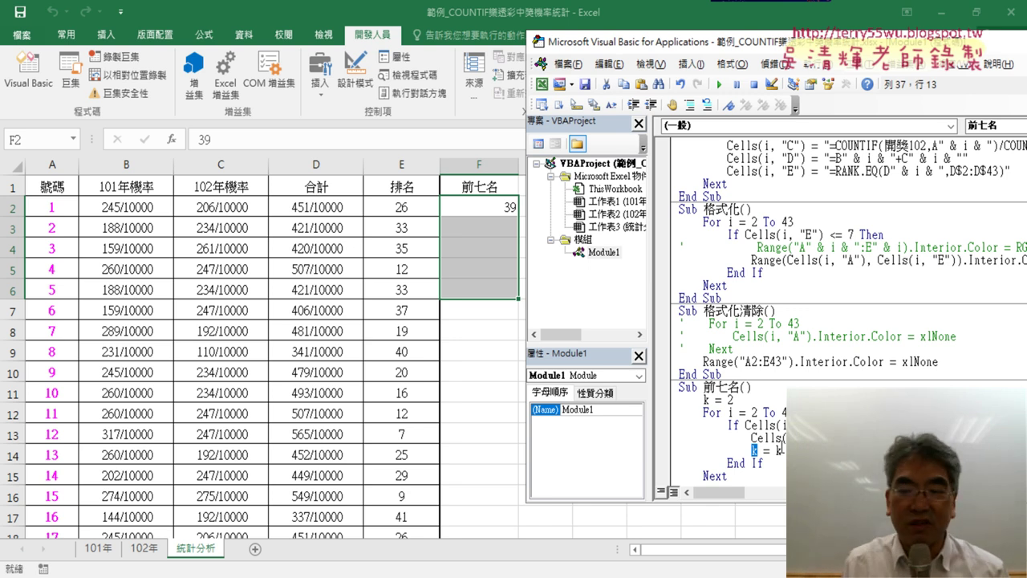
left_click(913, 371)
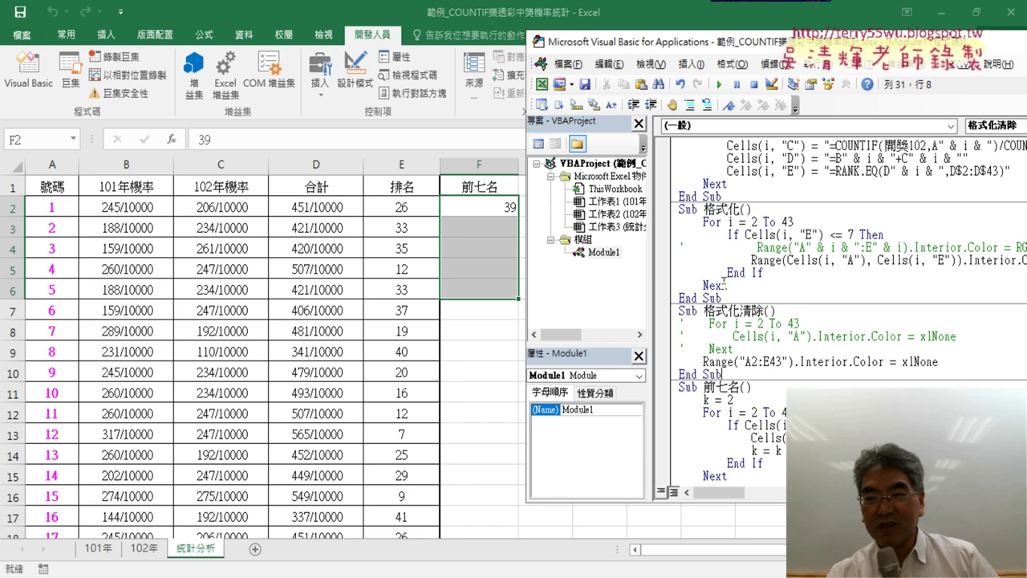
left_click_drag(722, 297, 674, 209)
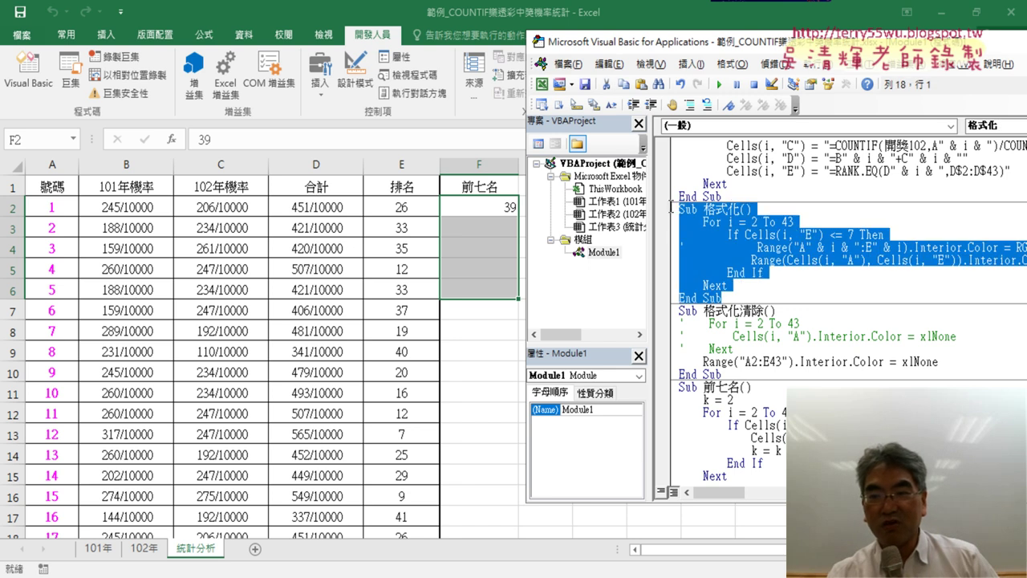
left_click(786, 259)
double_click(925, 463)
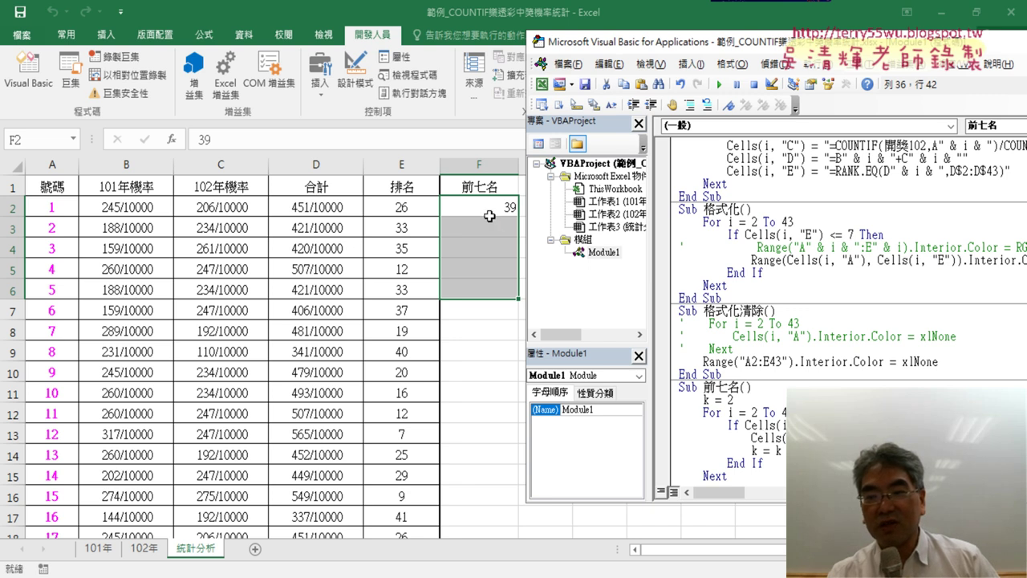
left_click(836, 463)
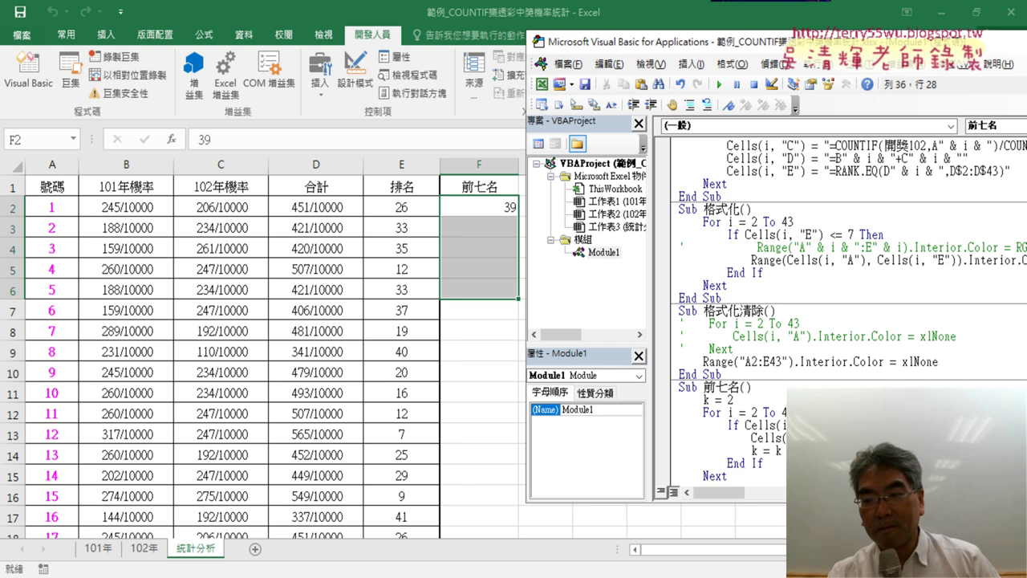
key("Right")
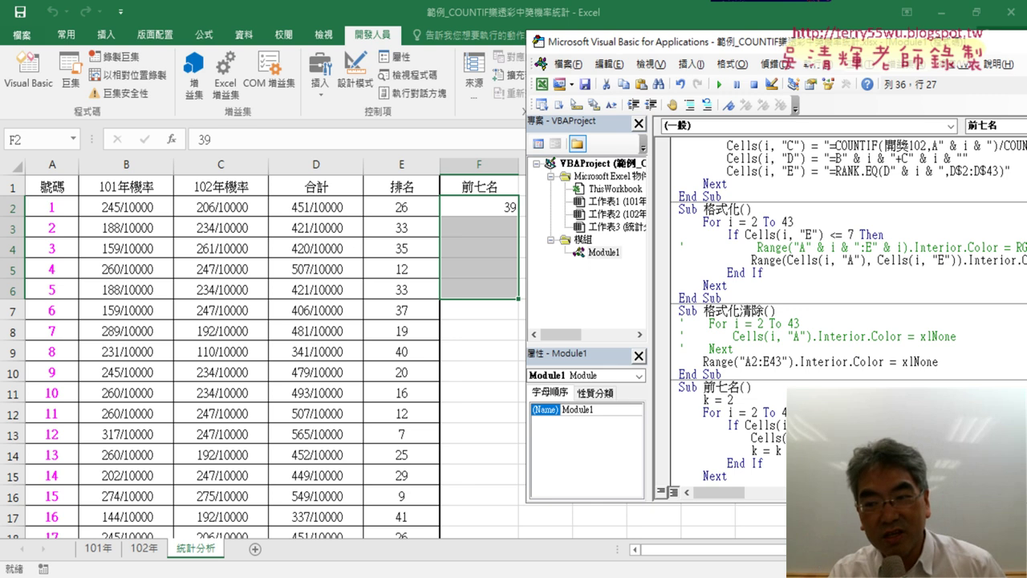
Step: Run 前七名 and select F2:F8, now listing 12, 21, 27, 28, 33, 34 and 39
key("Right")
key("Right")
key("Right")
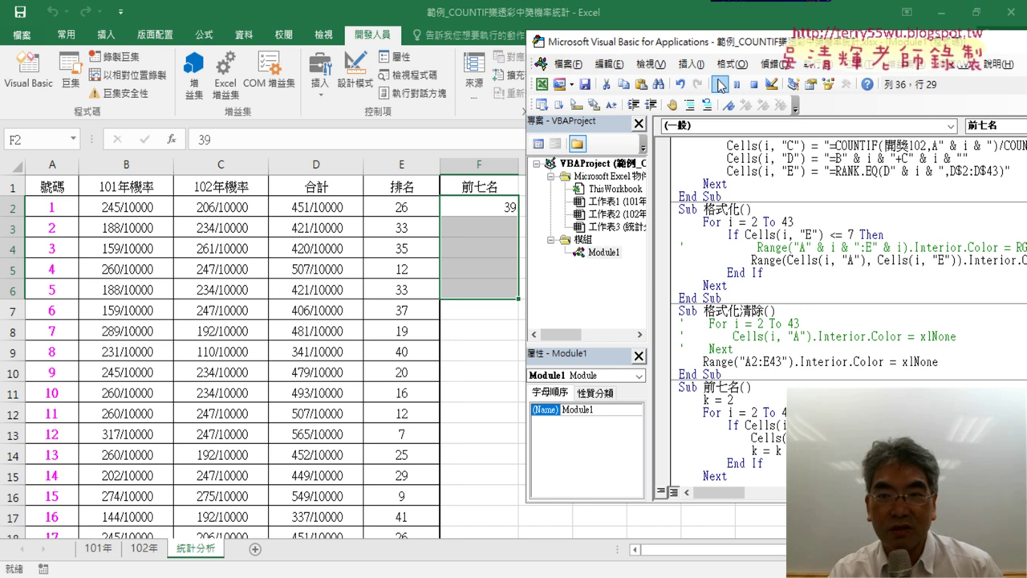
left_click(719, 85)
left_click_drag(506, 207, 509, 329)
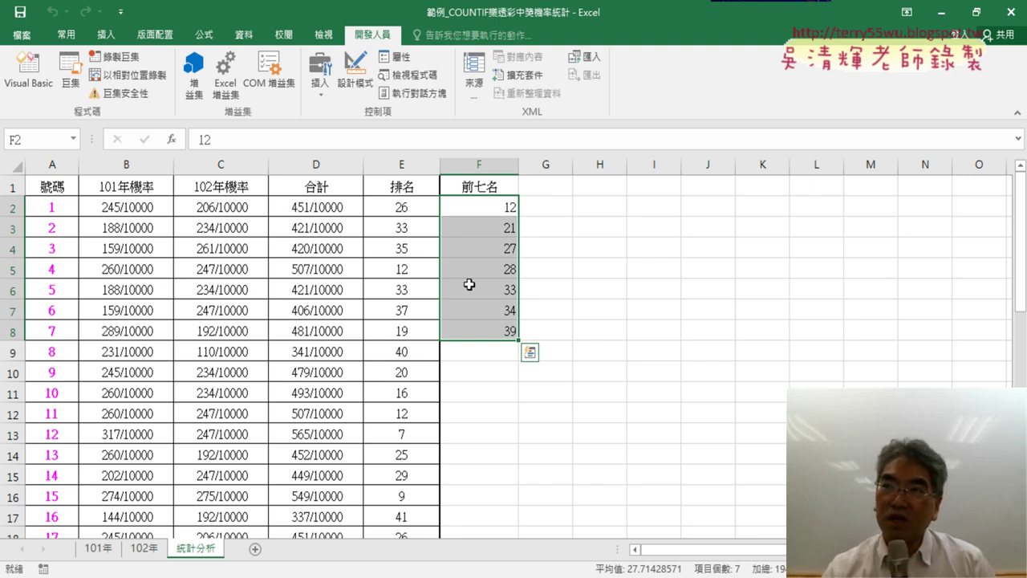
left_click(22, 73)
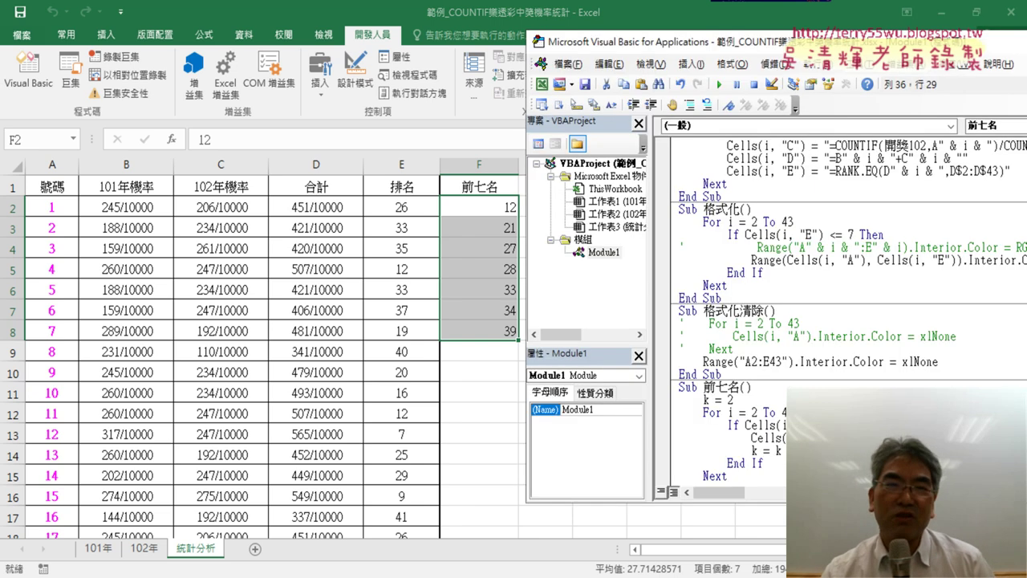
left_click(799, 337)
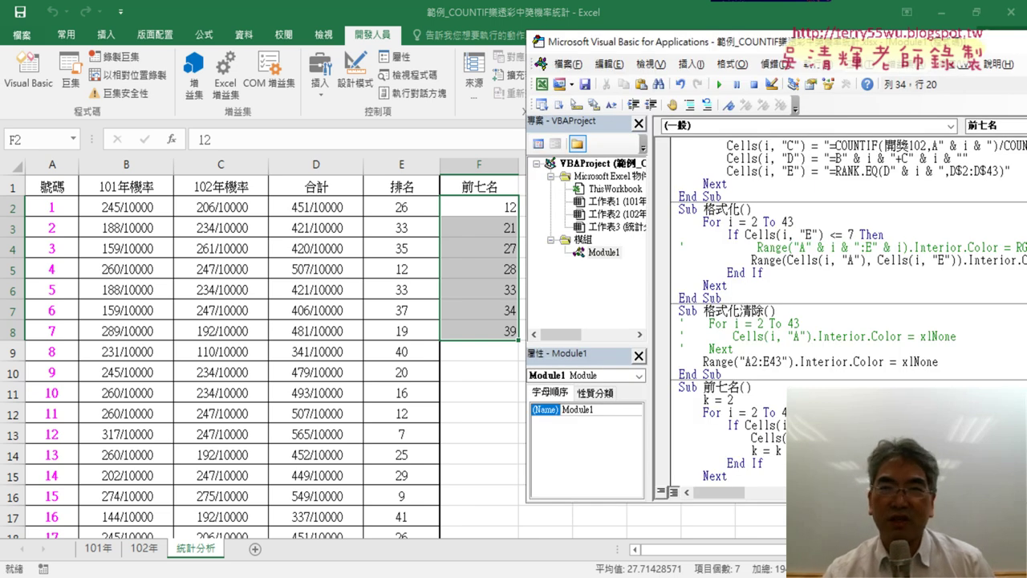
scroll(790, 385, "down", 1)
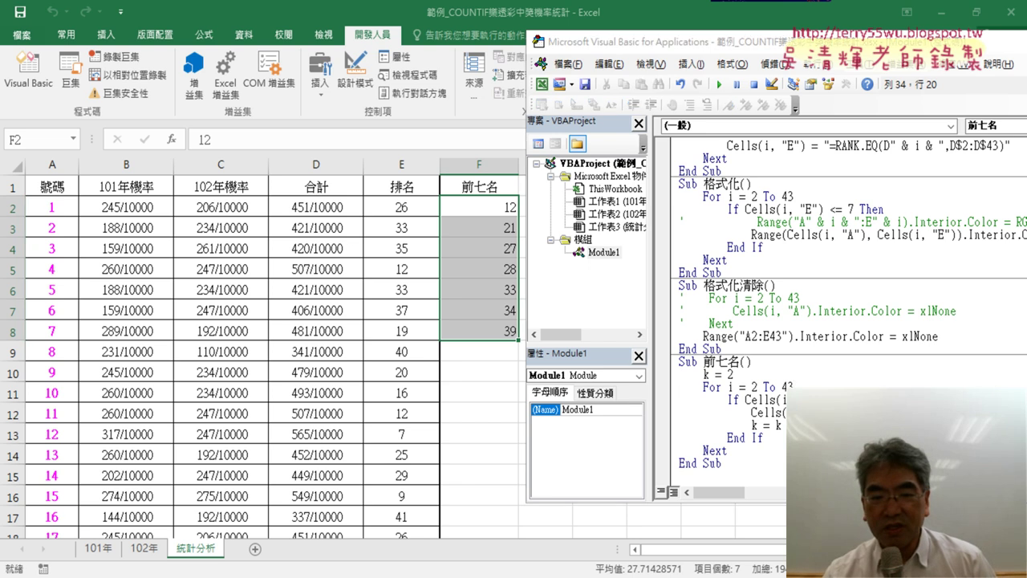
left_click(752, 387)
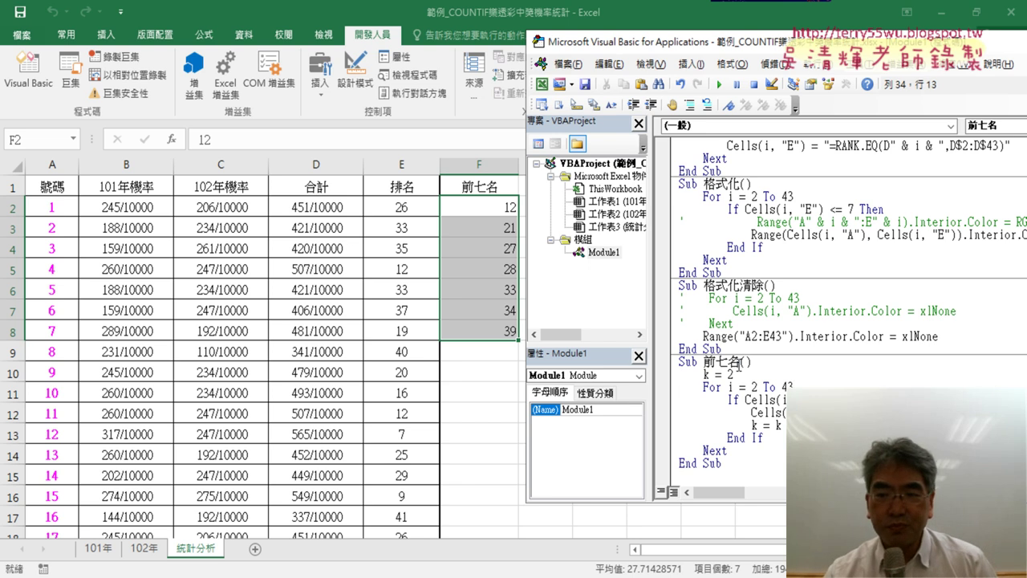
double_click(732, 362)
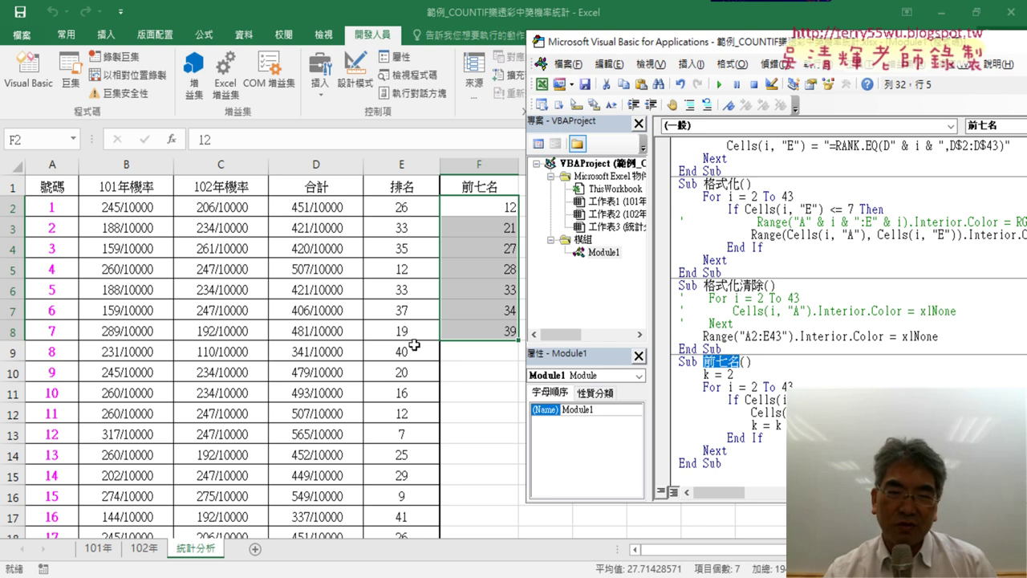
key("alt+F11")
left_click(407, 167)
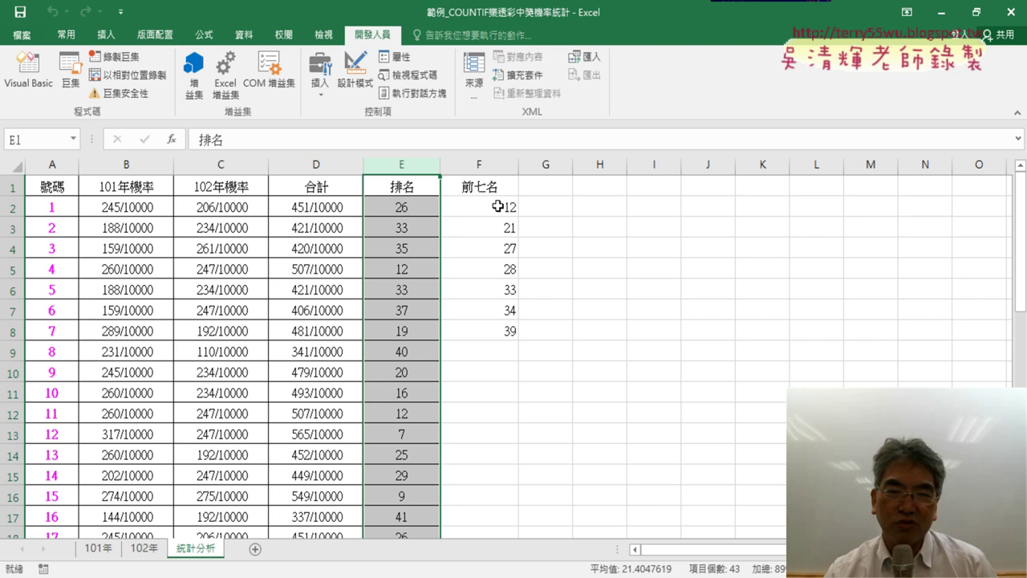
Step: Check the rank formula in E13 to confirm number 12 ranks seventh
left_click_drag(469, 206, 498, 337)
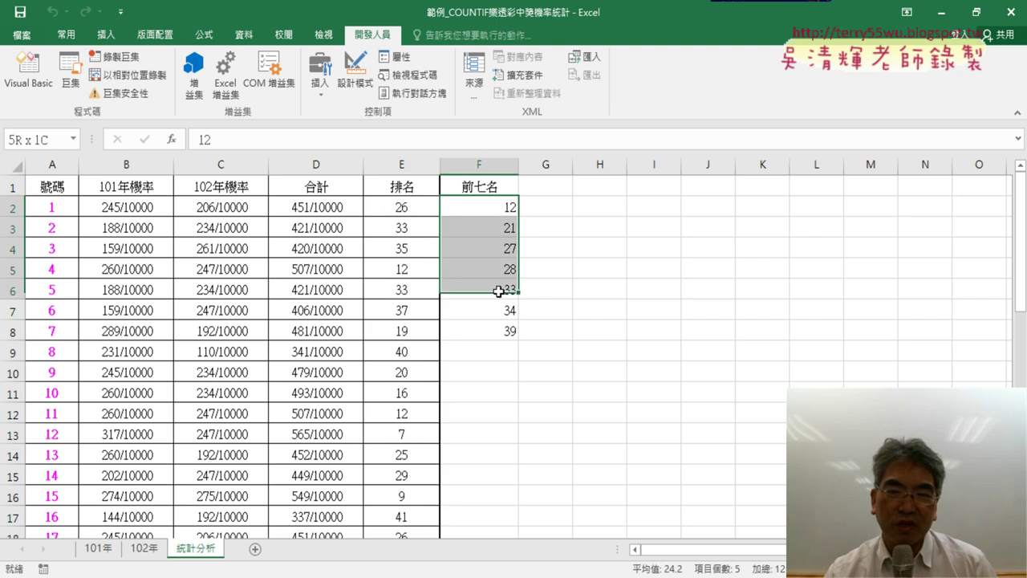
scroll(397, 329, "down", 2)
left_click(407, 316)
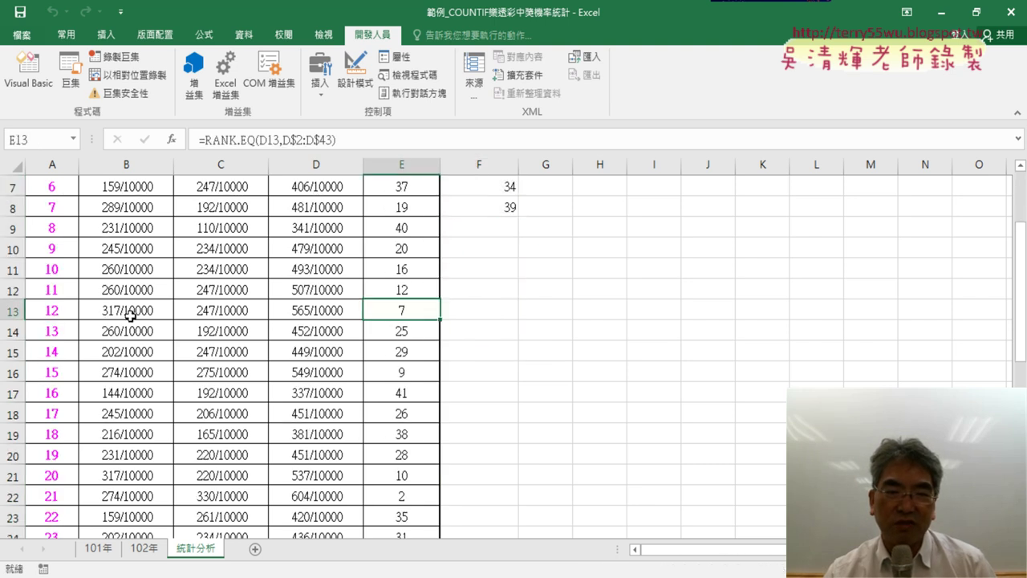
left_click(53, 311)
scroll(105, 311, "up", 2)
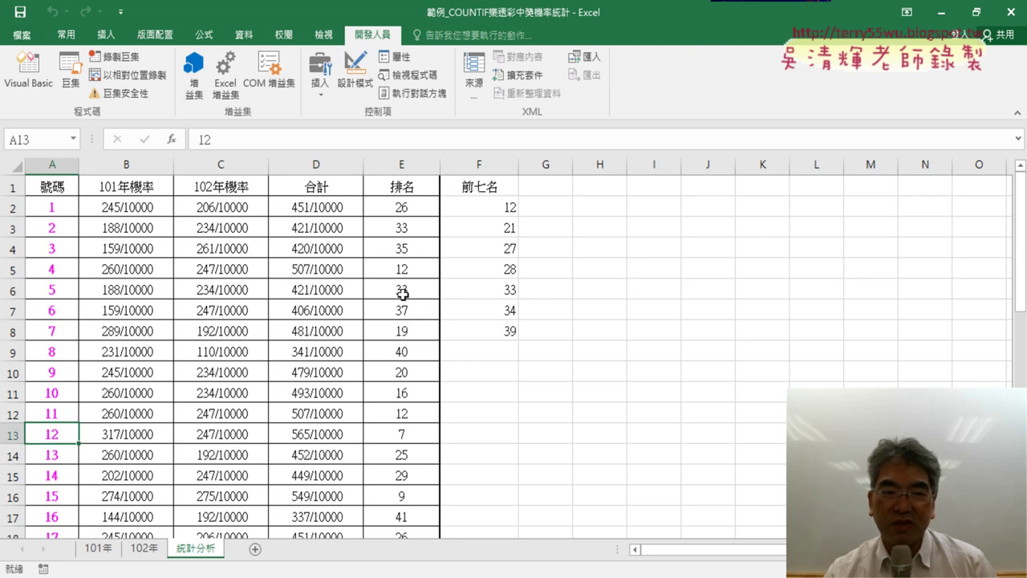
Step: Compare results F2:F8 (12, 21, …) and reopen the VBA editor showing the 前七名 macro
left_click(489, 209)
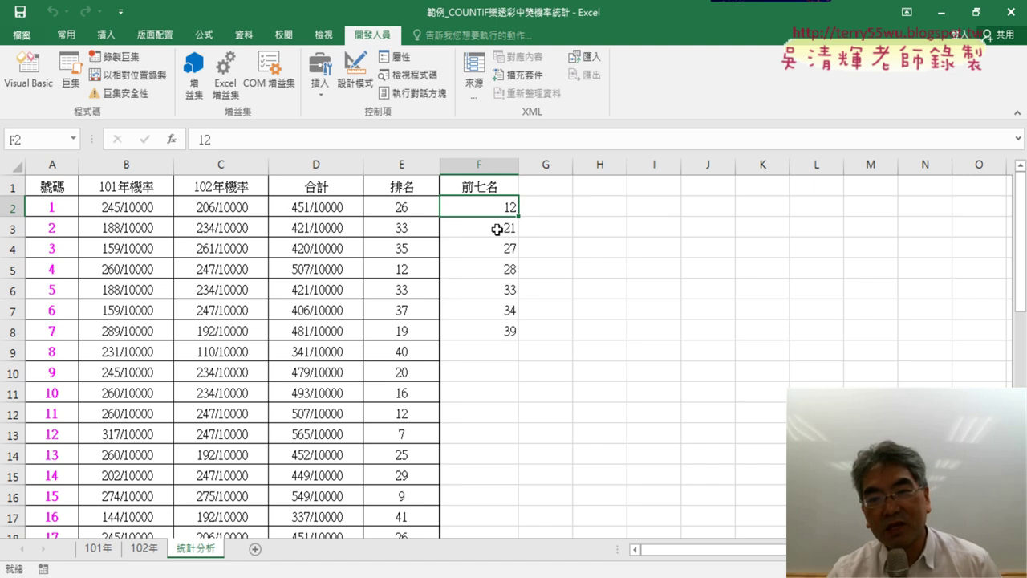
left_click(498, 229)
left_click_drag(545, 207, 555, 338)
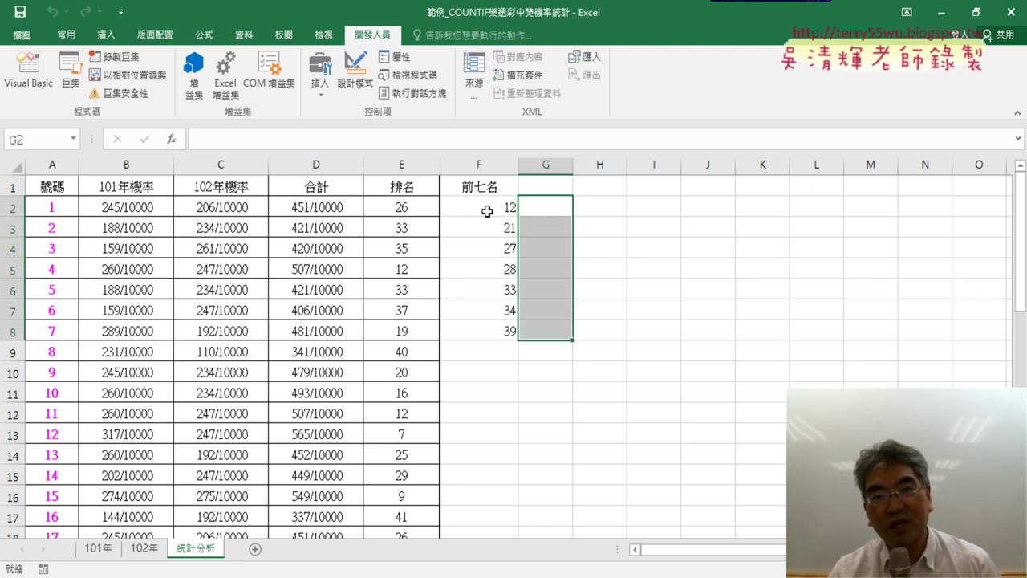
left_click_drag(488, 210, 487, 324)
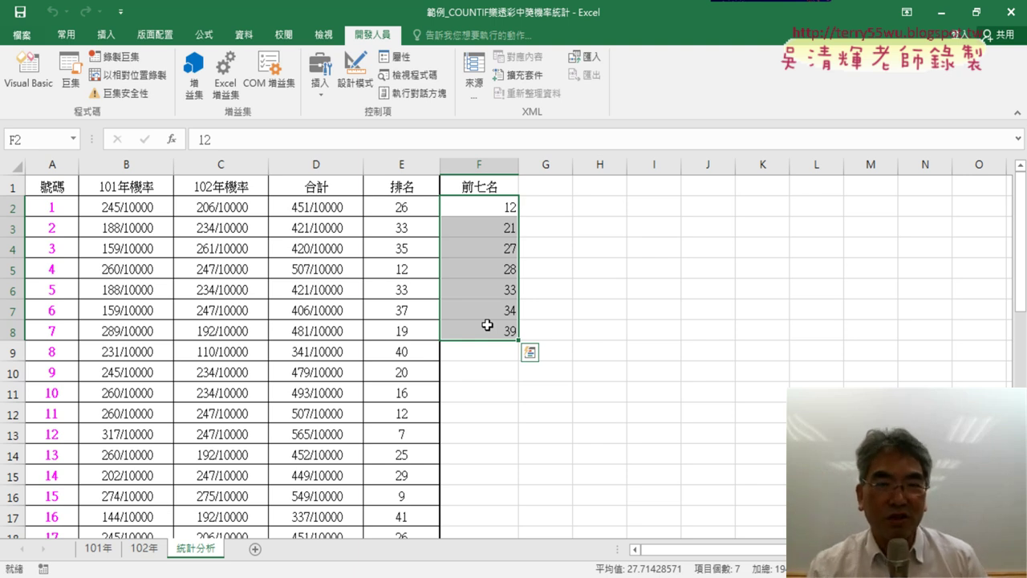
left_click(31, 77)
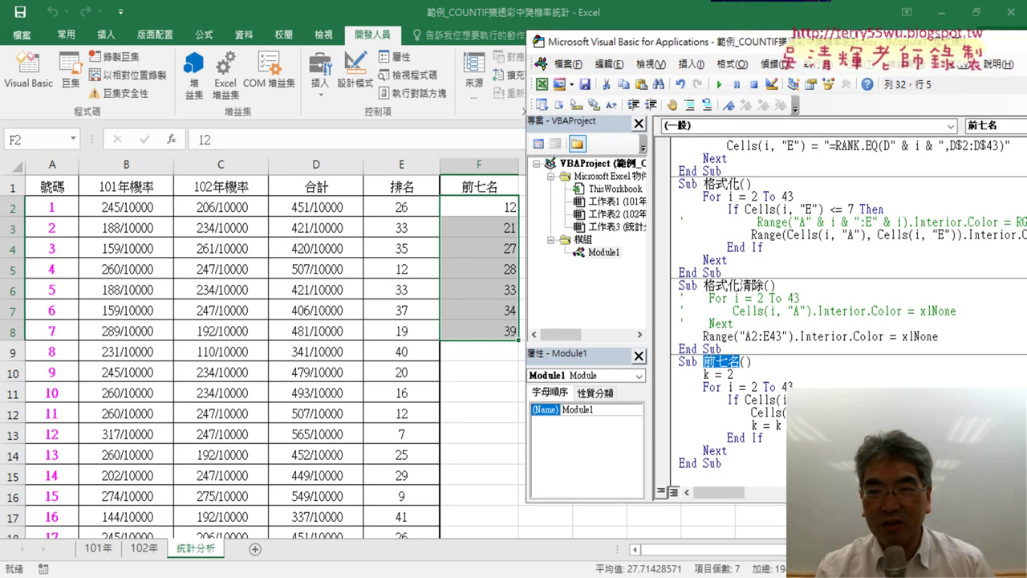
left_click(764, 438)
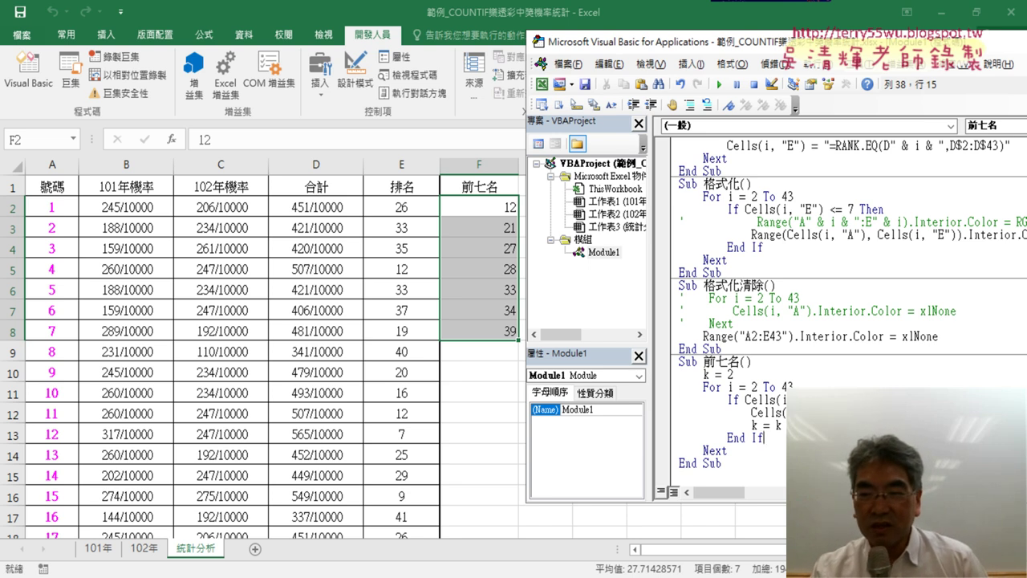
left_click_drag(810, 411, 751, 412)
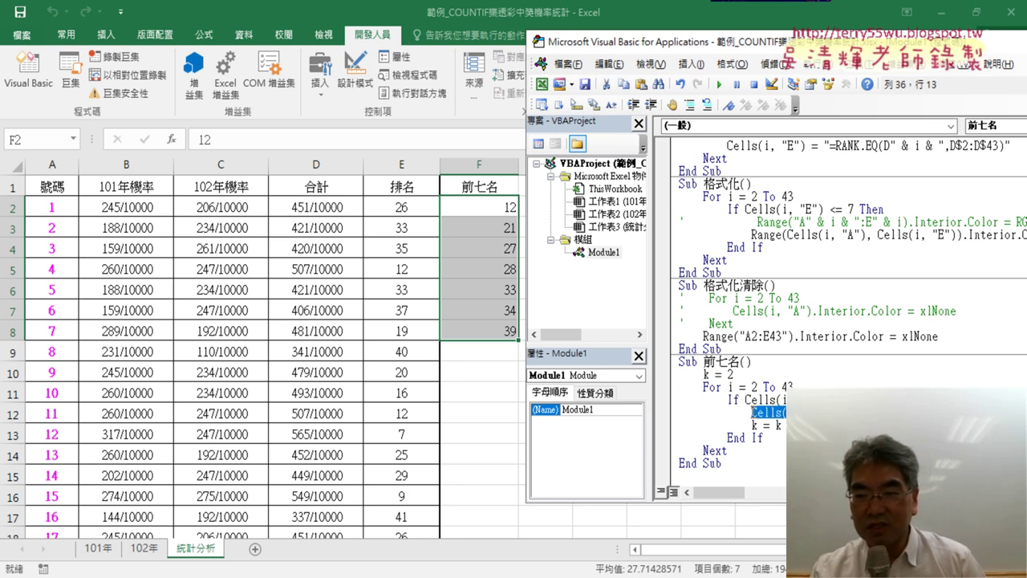
left_click_drag(734, 375, 703, 375)
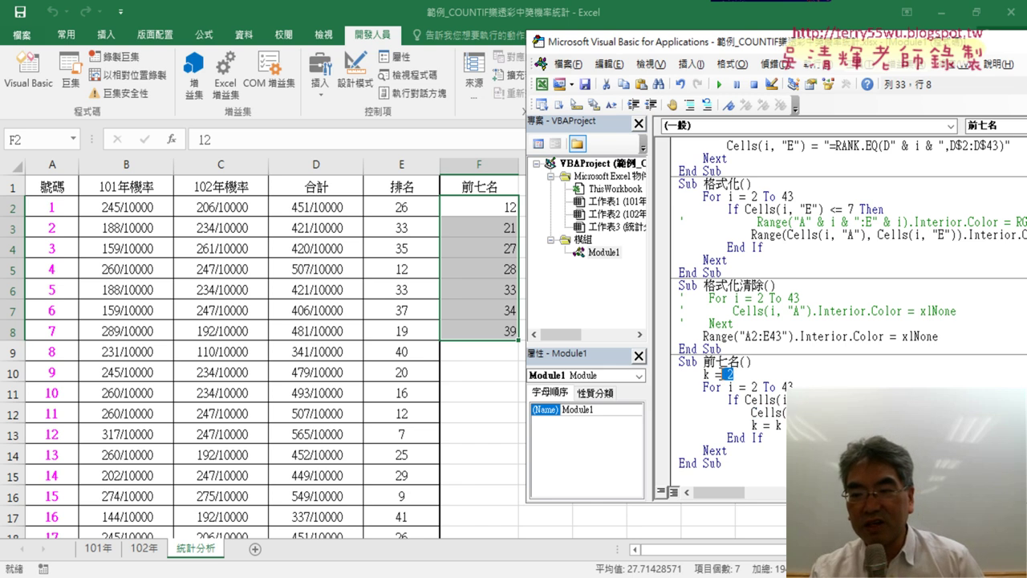
left_click_drag(811, 412, 755, 411)
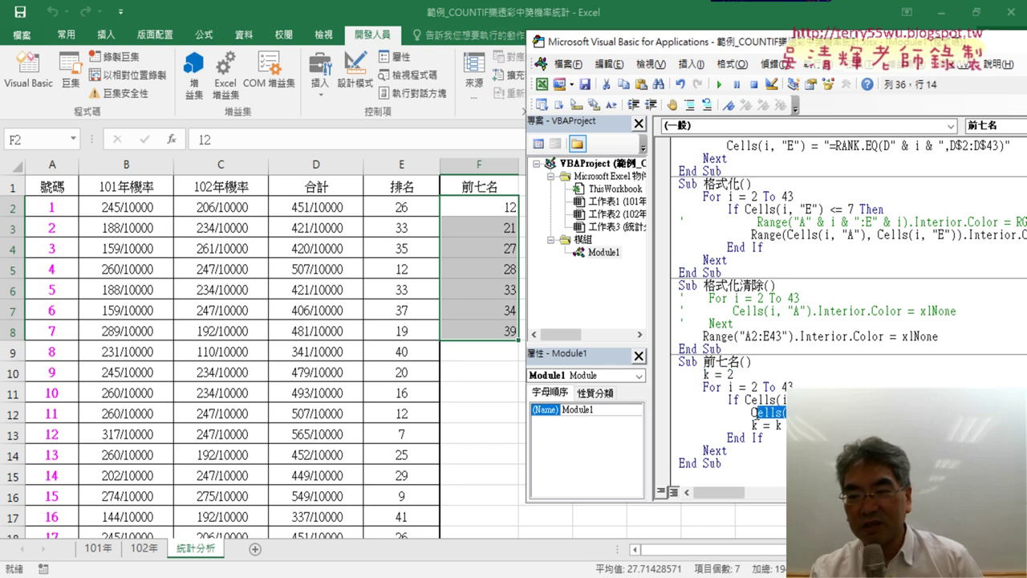
left_click_drag(741, 374, 703, 375)
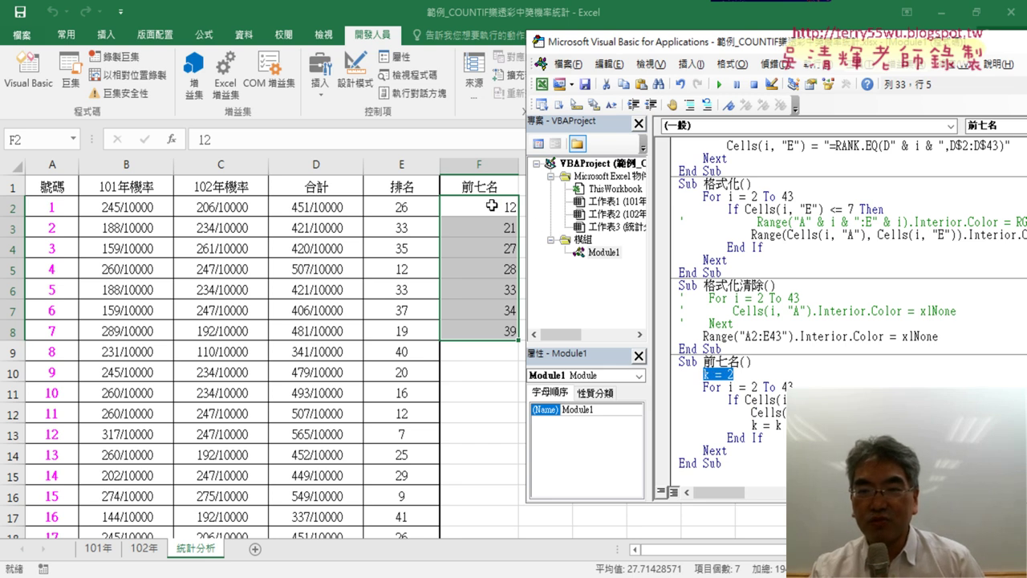
left_click_drag(785, 424, 752, 425)
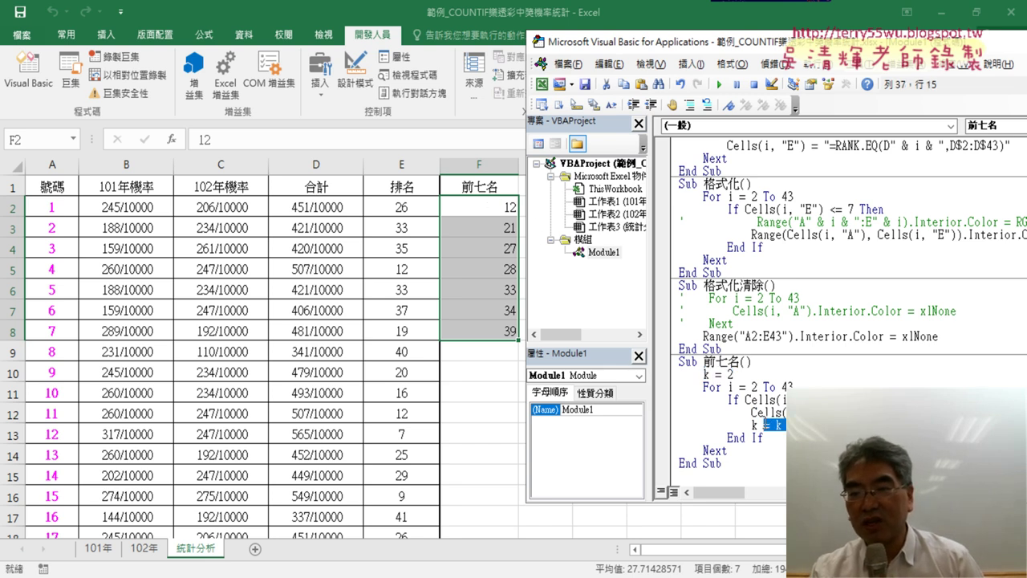